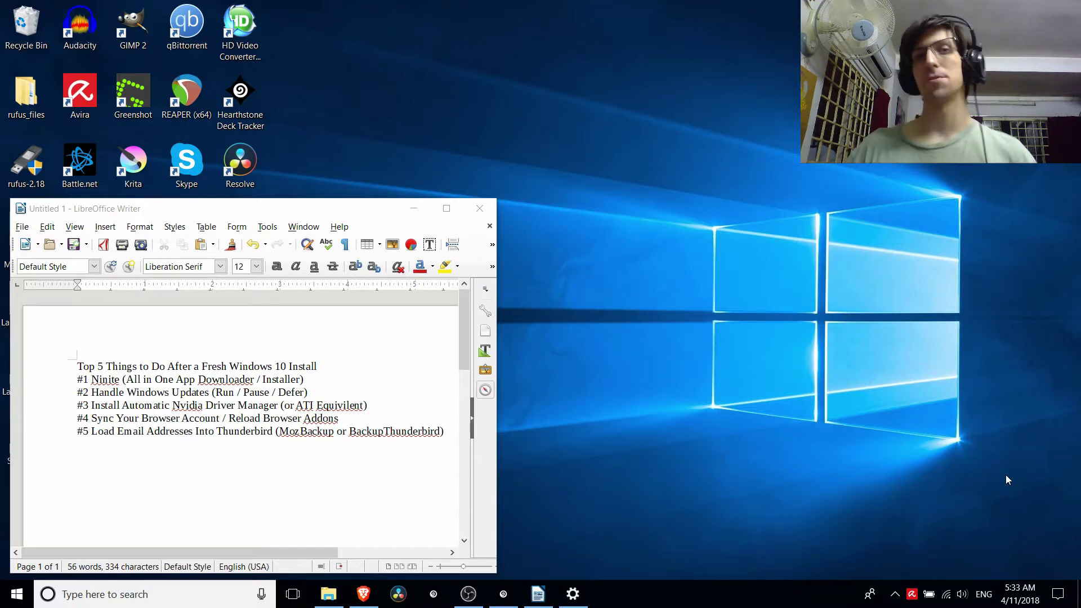
Step: Switch to the Ninite page in the Brave browser and select Thunderbird, Chrome, qBittorrent and 7-Zip for installation
{"action": "left_click", "coordinate": [363, 594]}
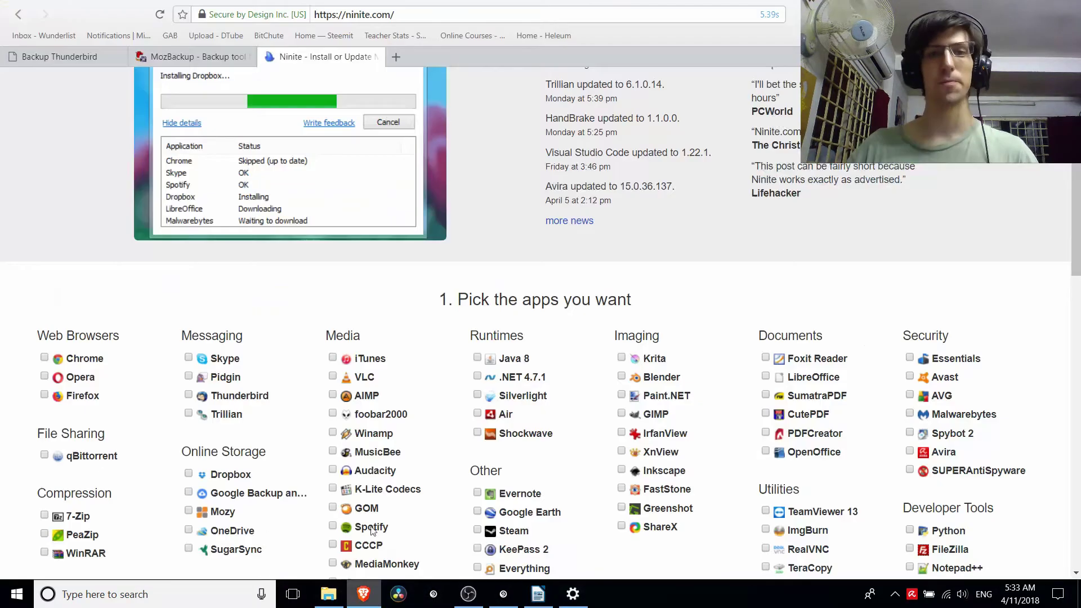
{"action": "scroll", "coordinate": [482, 107], "scroll_direction": "up", "scroll_amount": 3}
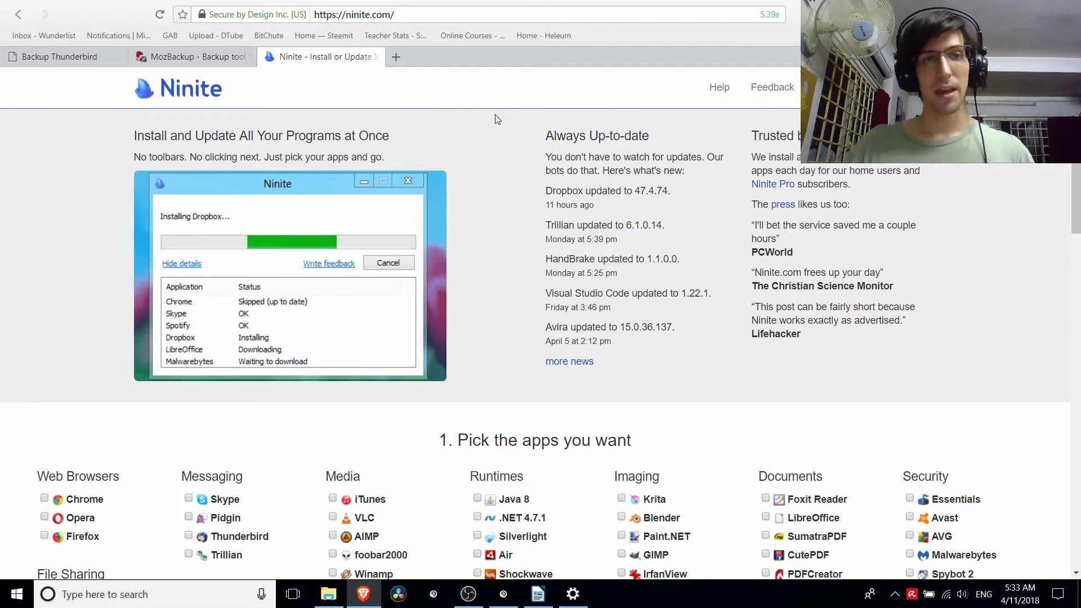
{"action": "scroll", "coordinate": [495, 119], "scroll_direction": "down", "scroll_amount": 5}
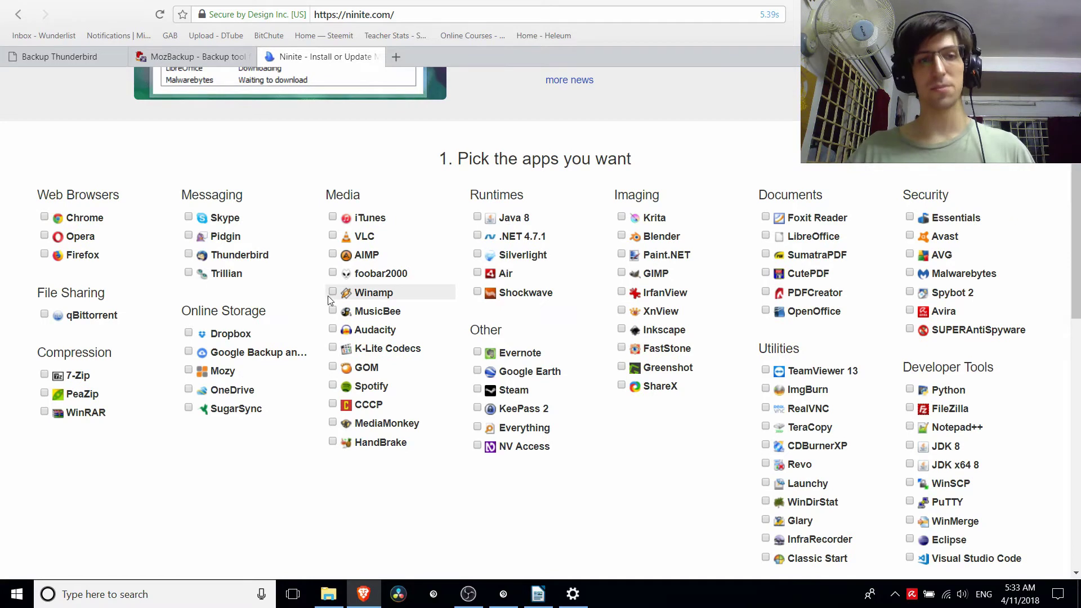
{"action": "left_click", "coordinate": [188, 254]}
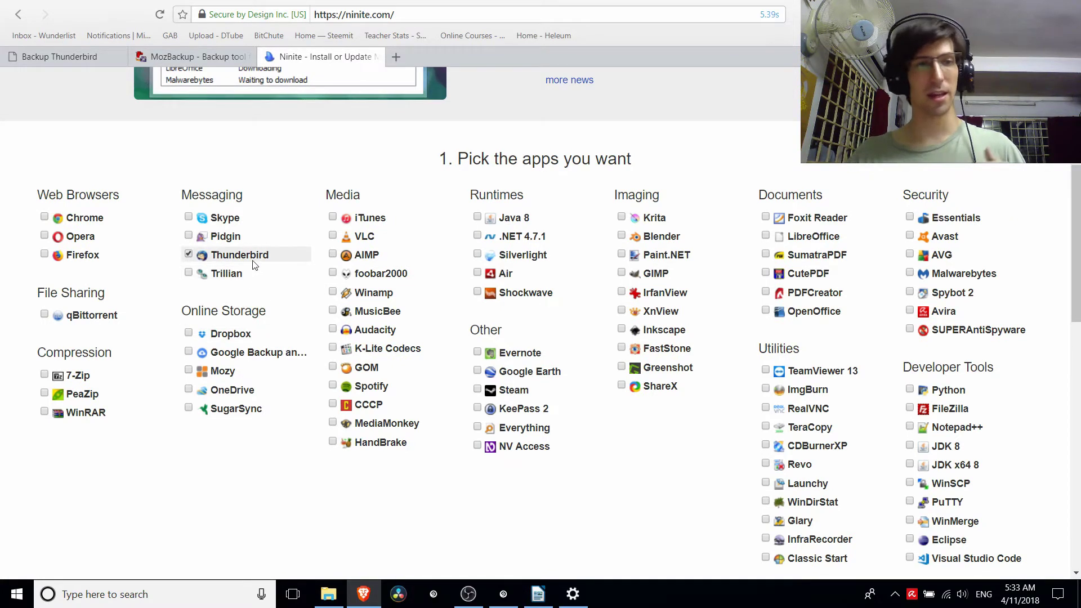
{"action": "left_click", "coordinate": [67, 219]}
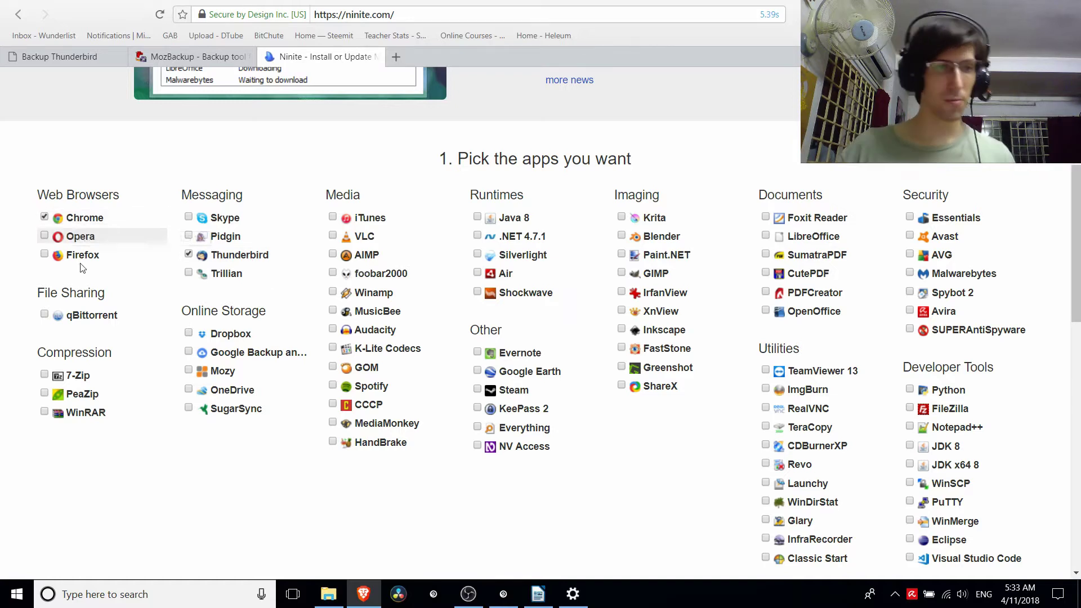
{"action": "left_click", "coordinate": [94, 319]}
{"action": "left_click", "coordinate": [86, 374]}
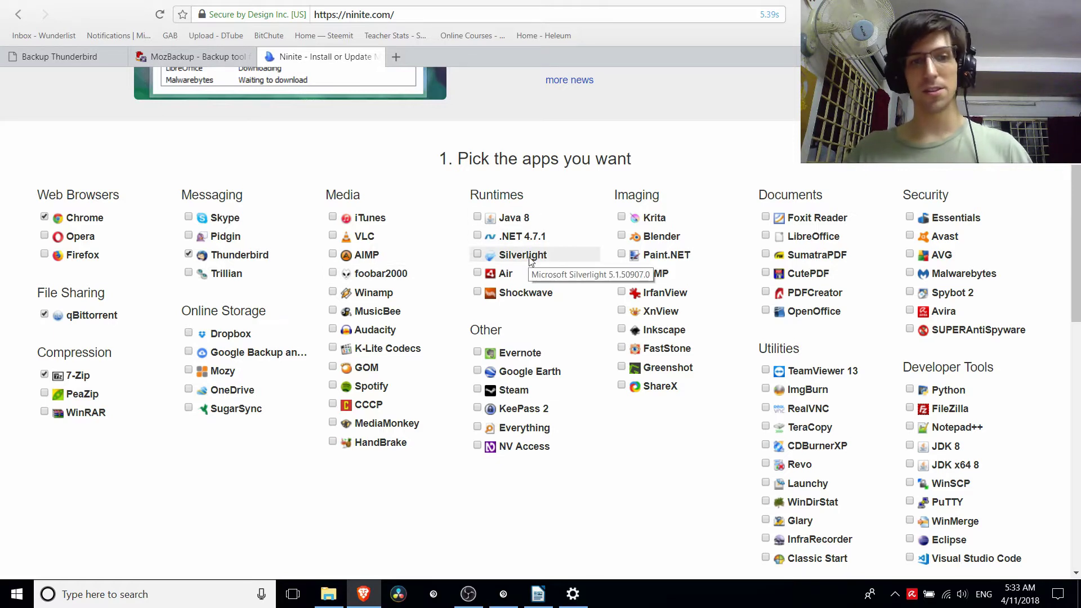
Step: Add Audacity, K-Lite Codecs, Java 8, .NET 4.7.1, Silverlight, Air and Shockwave to the app selection
{"action": "left_click", "coordinate": [388, 331]}
{"action": "left_click", "coordinate": [394, 348]}
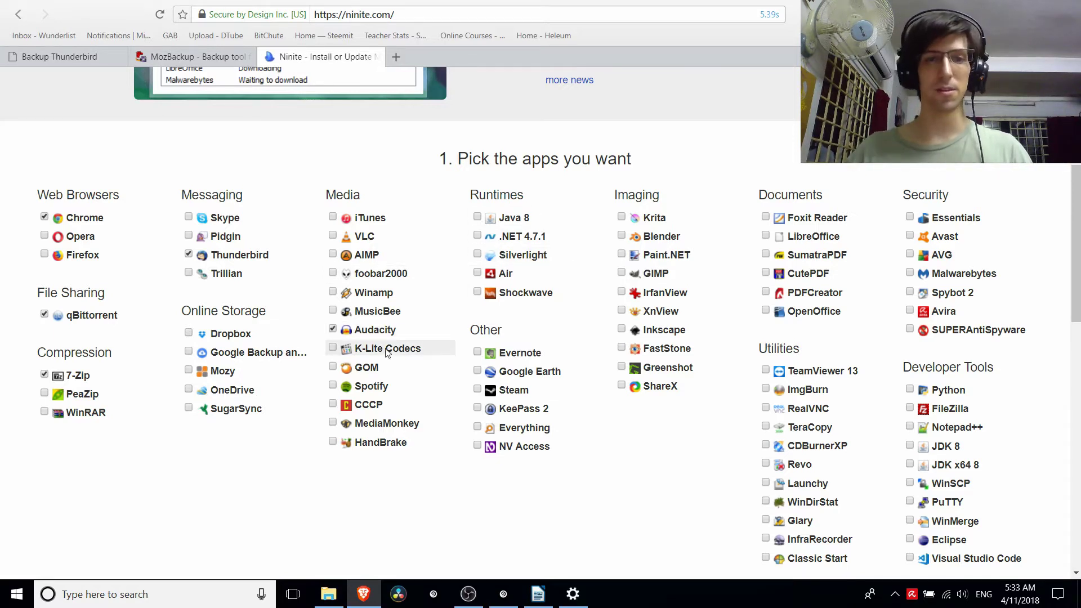
{"action": "left_click", "coordinate": [535, 219]}
{"action": "left_click", "coordinate": [535, 237]}
{"action": "left_click", "coordinate": [536, 255]}
{"action": "left_click", "coordinate": [536, 274]}
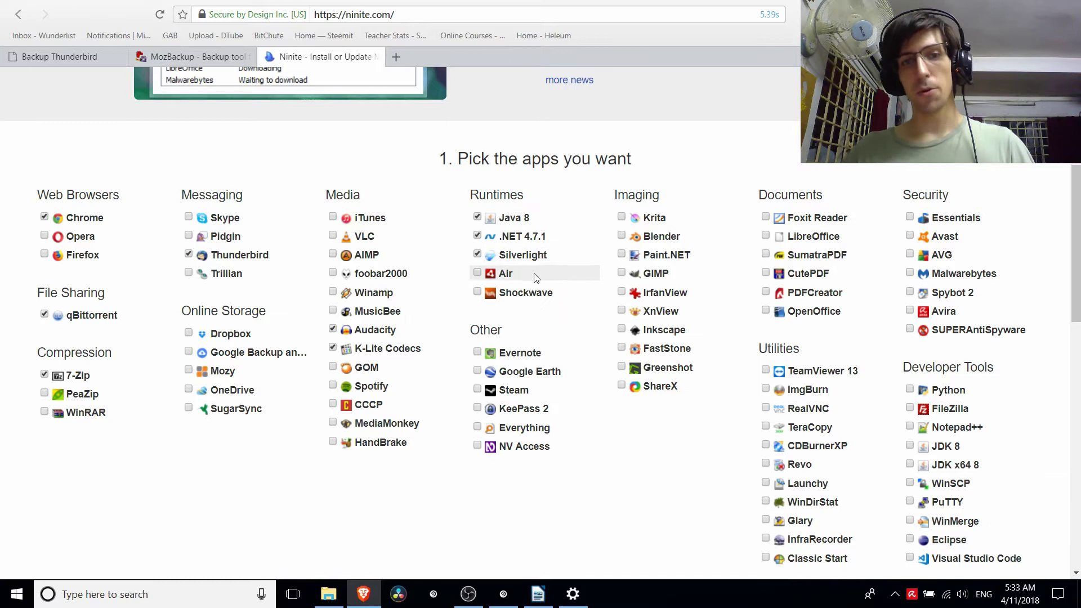
{"action": "left_click", "coordinate": [535, 293]}
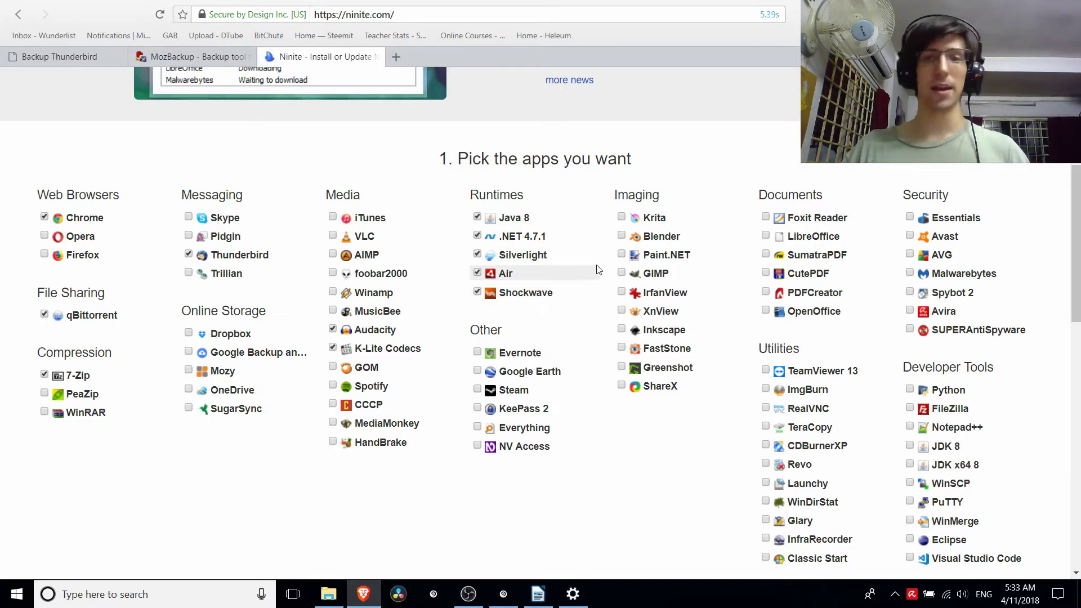
Step: Download the custom Ninite installer and save it to the Desktop under the suggested file name
{"action": "scroll", "coordinate": [618, 282], "scroll_direction": "down", "scroll_amount": 5}
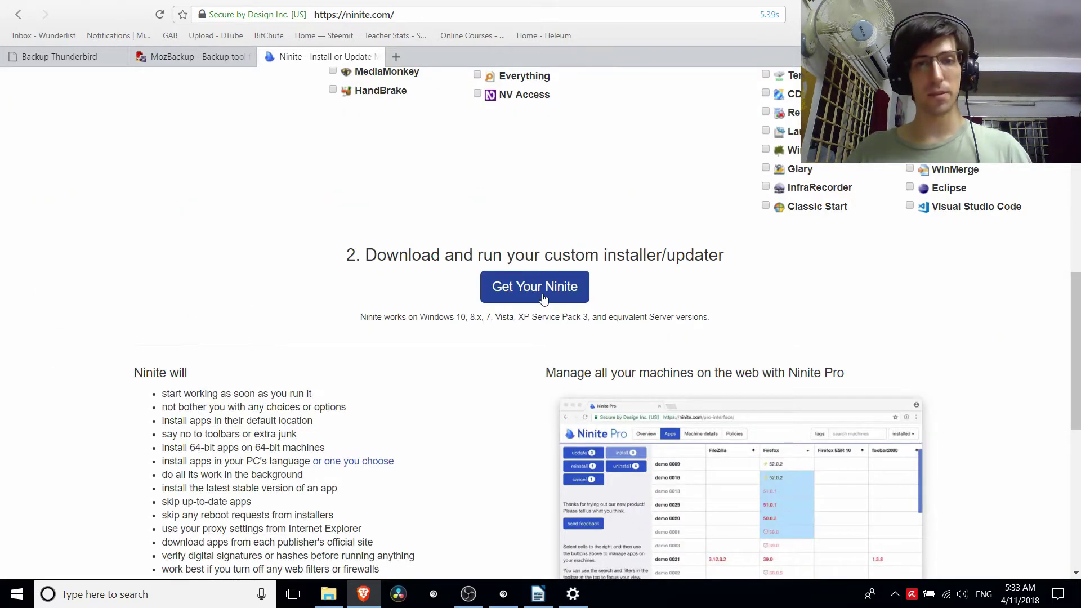
{"action": "left_click", "coordinate": [545, 297]}
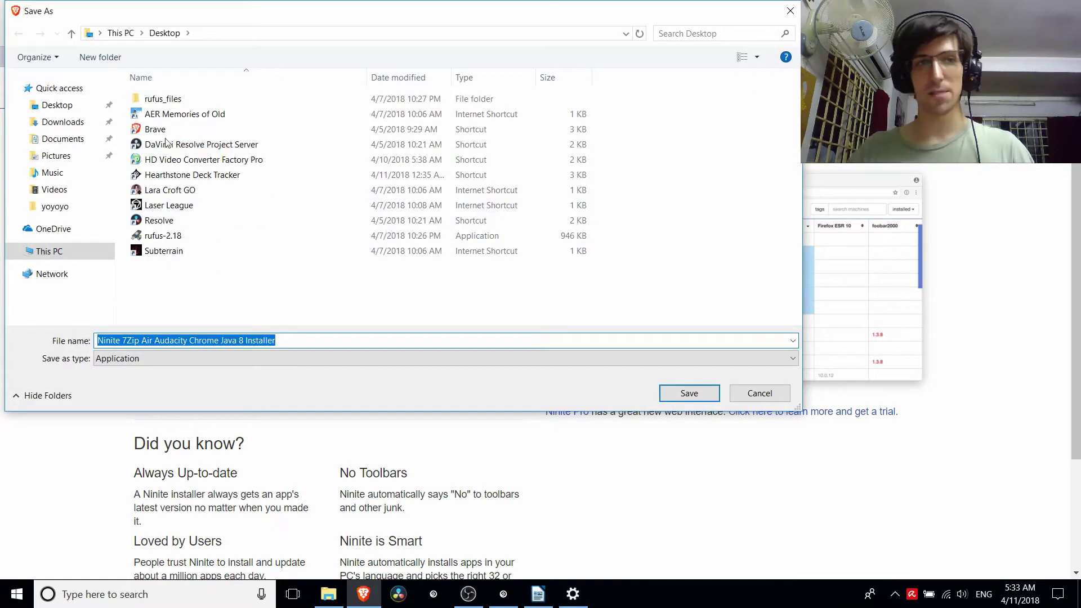
{"action": "left_click", "coordinate": [689, 393]}
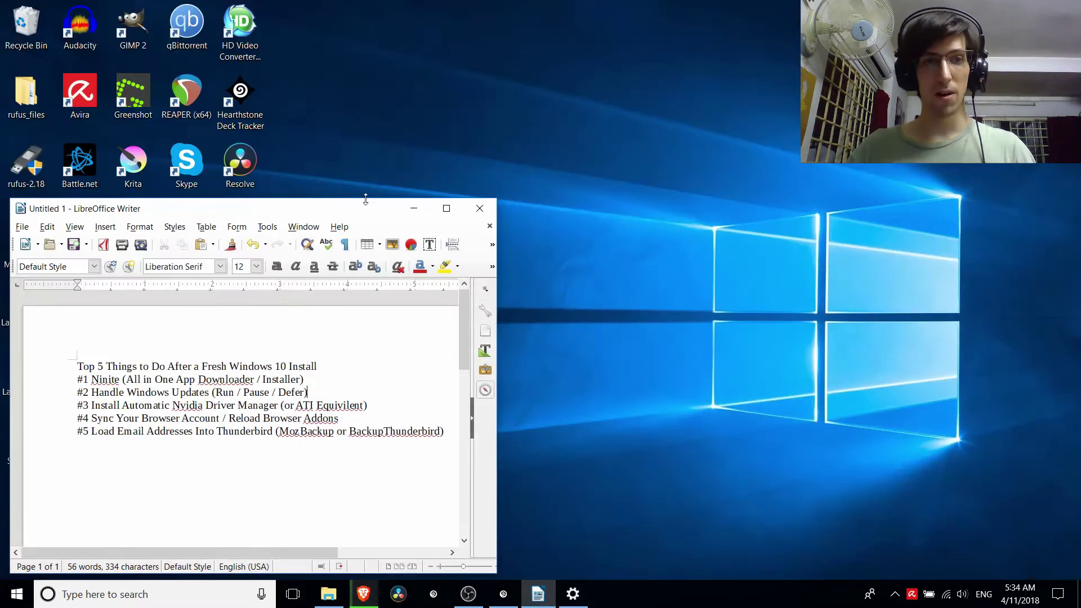
Step: Move the Writer window clear of the desktop icons and run the downloaded Ninite installer
{"action": "left_click_drag", "start_coordinate": [293, 212], "coordinate": [663, 184]}
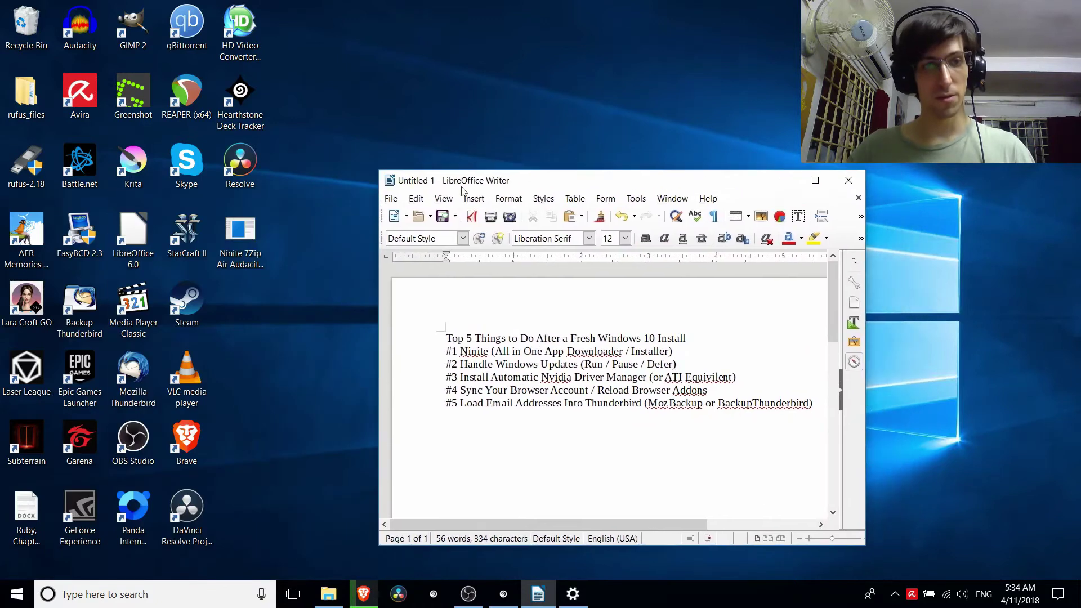
{"action": "double_click", "coordinate": [235, 239]}
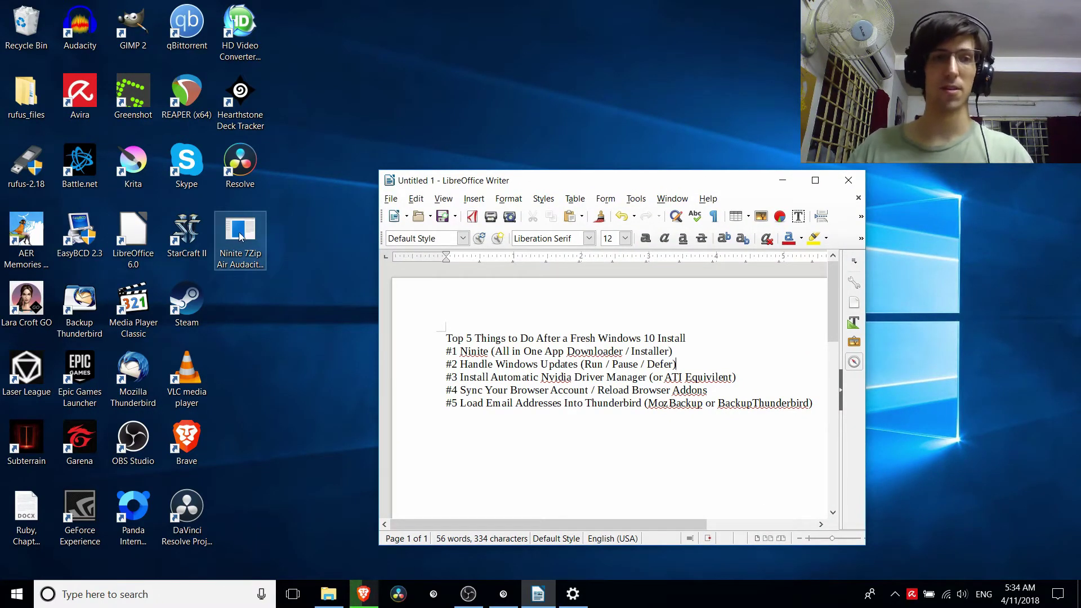
{"action": "left_click_drag", "start_coordinate": [453, 183], "coordinate": [495, 186]}
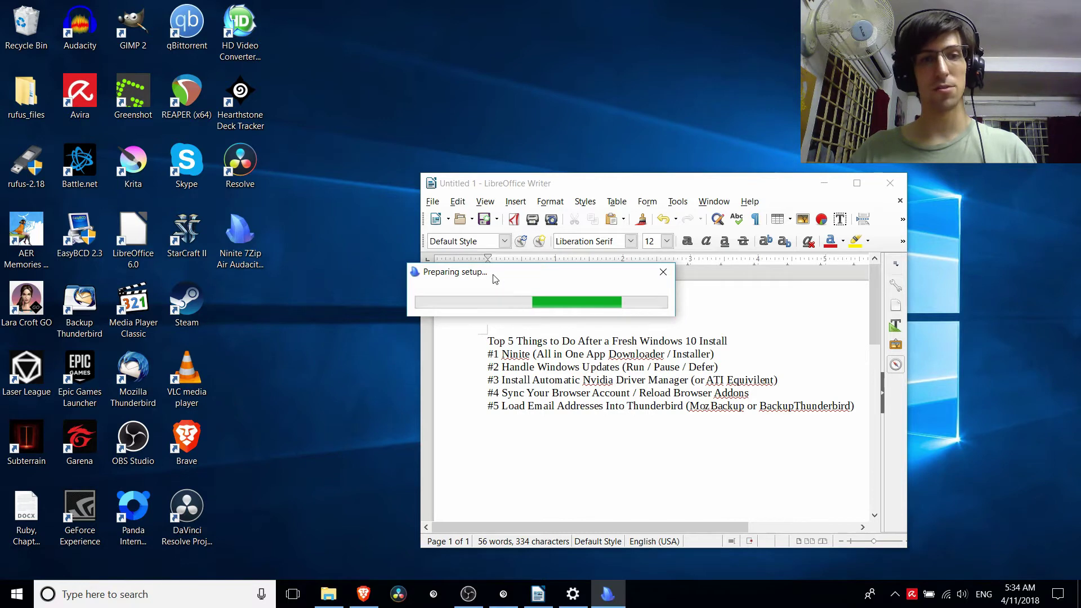
Step: Arrange the Writer document and the Ninite installer windows so that both are visible side by side
{"action": "left_click_drag", "start_coordinate": [494, 279], "coordinate": [383, 214]}
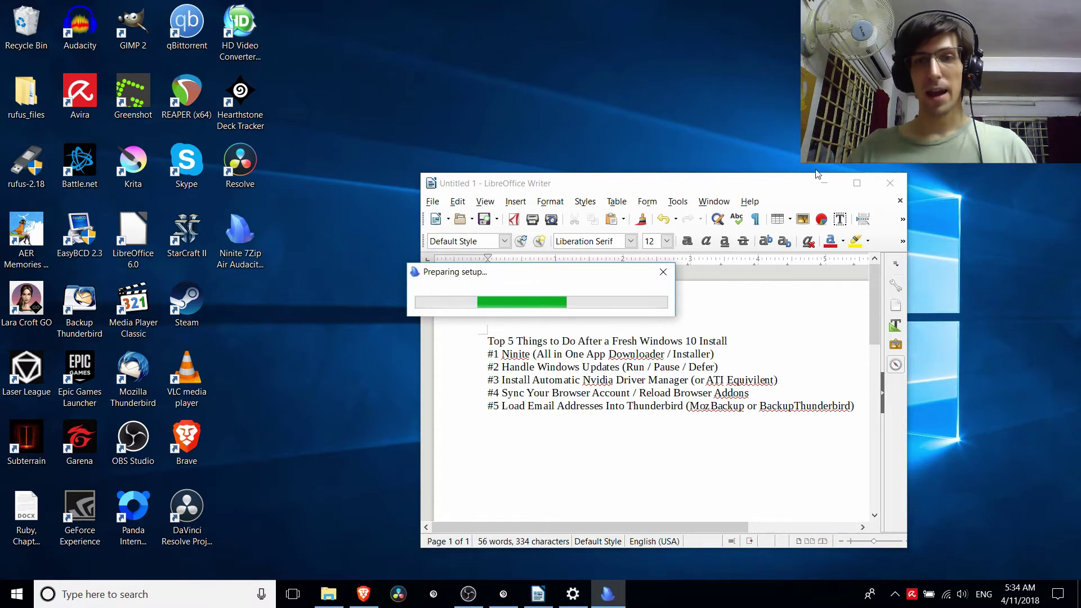
{"action": "left_click_drag", "start_coordinate": [682, 190], "coordinate": [285, 202]}
{"action": "left_click_drag", "start_coordinate": [605, 172], "coordinate": [687, 122]}
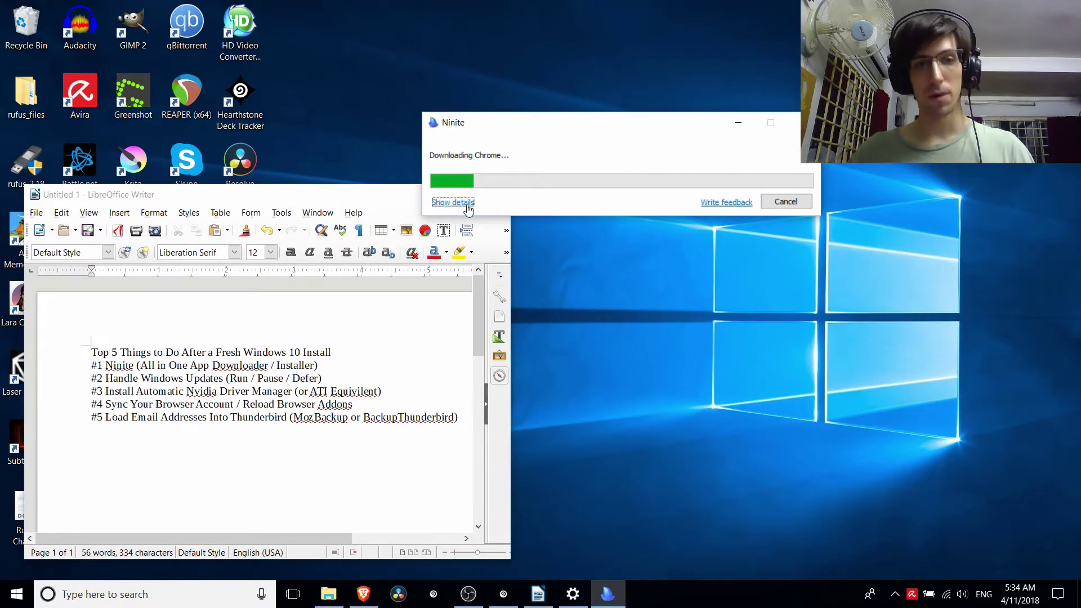
Step: Show the installer's per-application status list, look through it, and minimize the Ninite window
{"action": "left_click", "coordinate": [450, 202]}
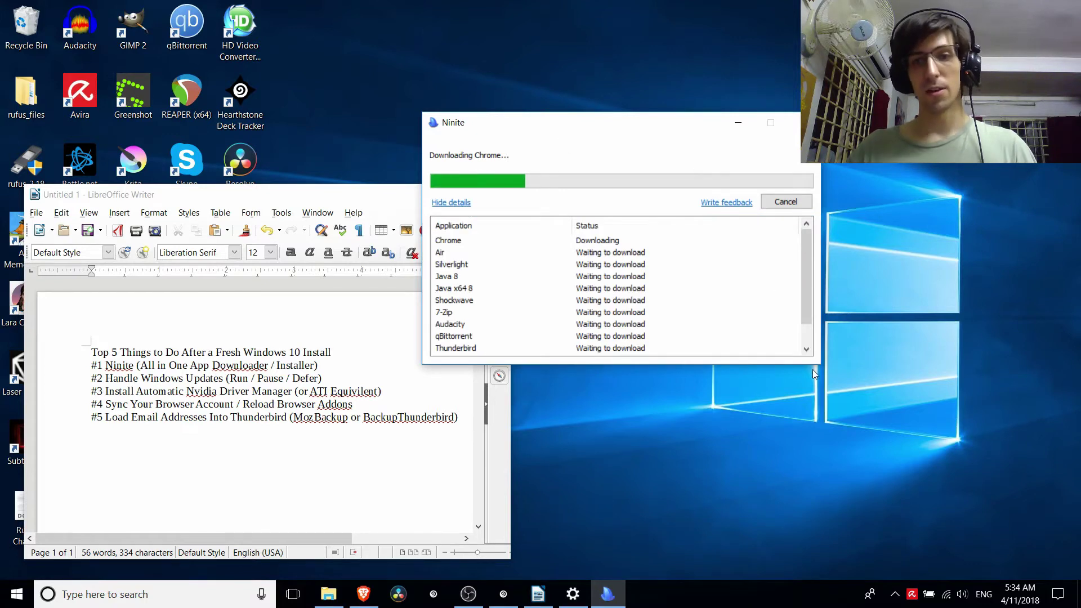
{"action": "scroll", "coordinate": [688, 310], "scroll_direction": "down", "scroll_amount": 1}
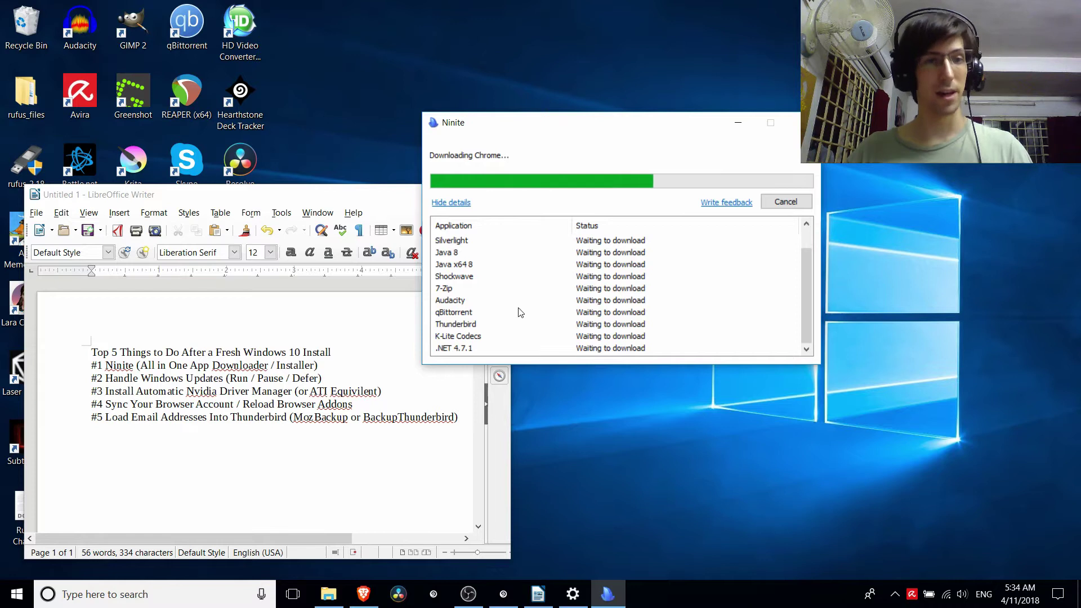
{"action": "scroll", "coordinate": [524, 321], "scroll_direction": "up", "scroll_amount": 1}
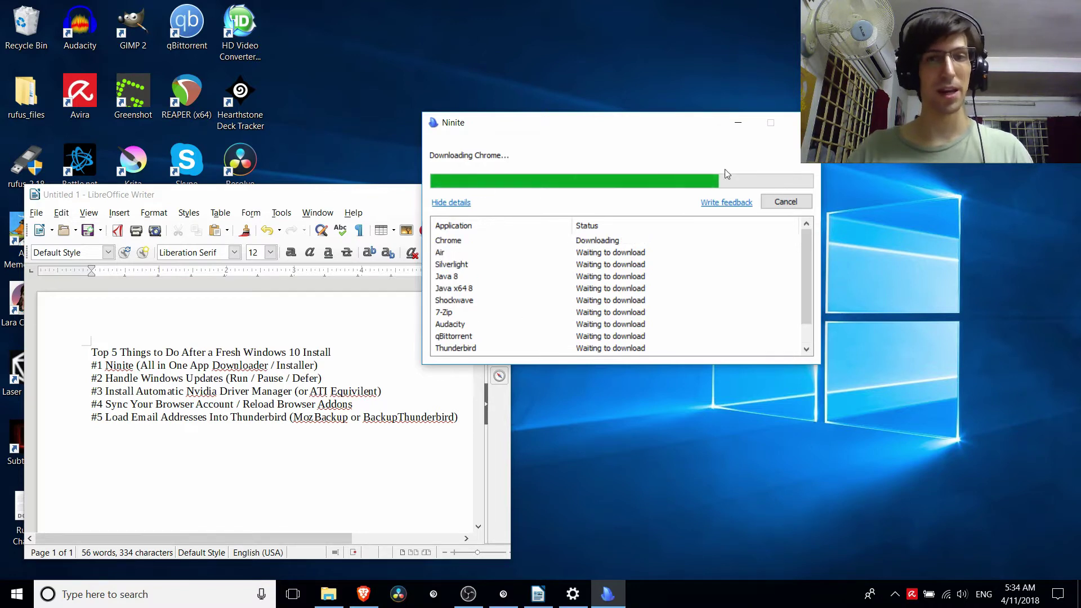
{"action": "left_click_drag", "start_coordinate": [729, 121], "coordinate": [669, 178]}
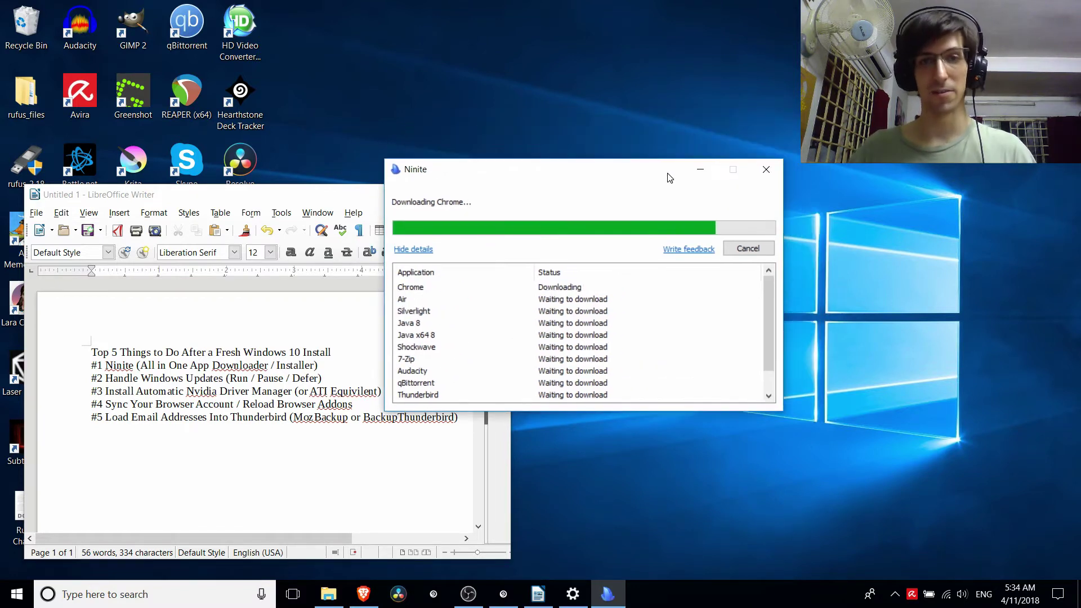
{"action": "left_click", "coordinate": [701, 169]}
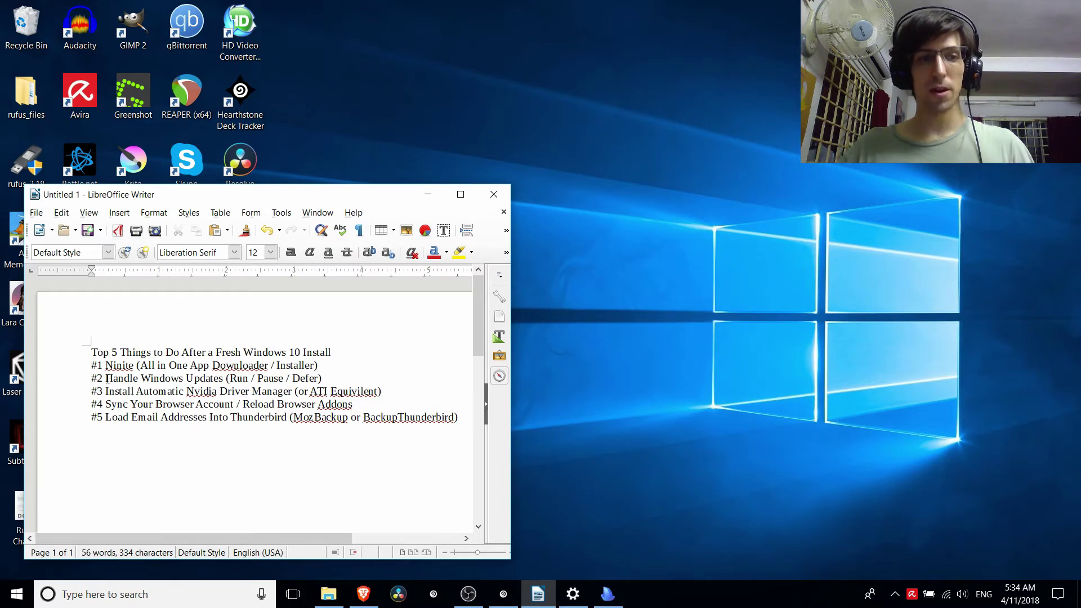
Step: Highlight "Handle Windows Updates" and its "Run / Pause / Defer" options in item #2 of the Writer list, clearing the selection each time
{"action": "left_click_drag", "start_coordinate": [107, 379], "coordinate": [227, 379]}
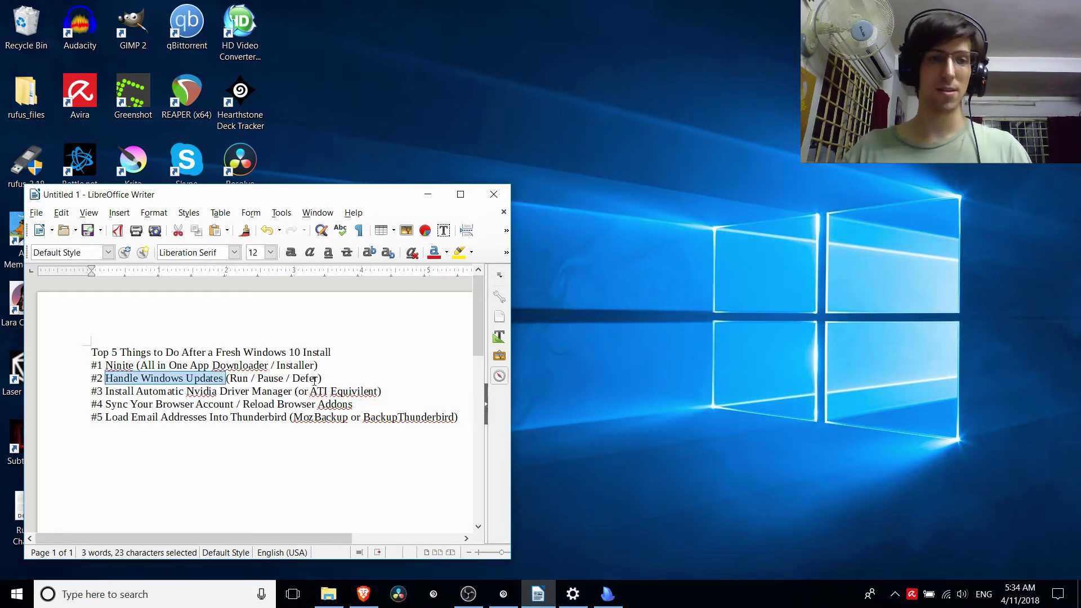
{"action": "left_click", "coordinate": [331, 379]}
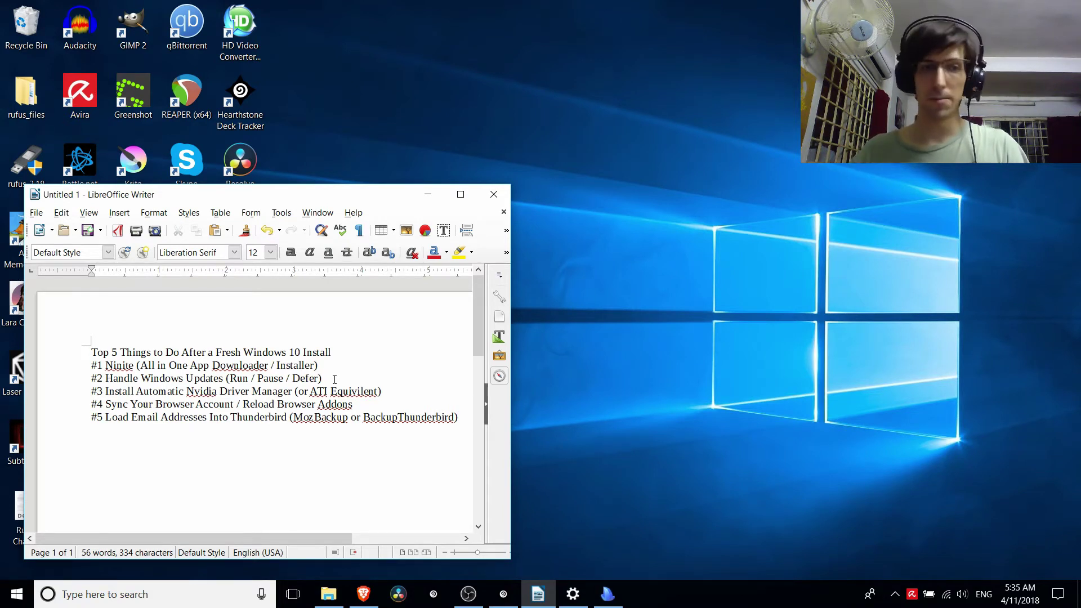
{"action": "left_click", "coordinate": [336, 378]}
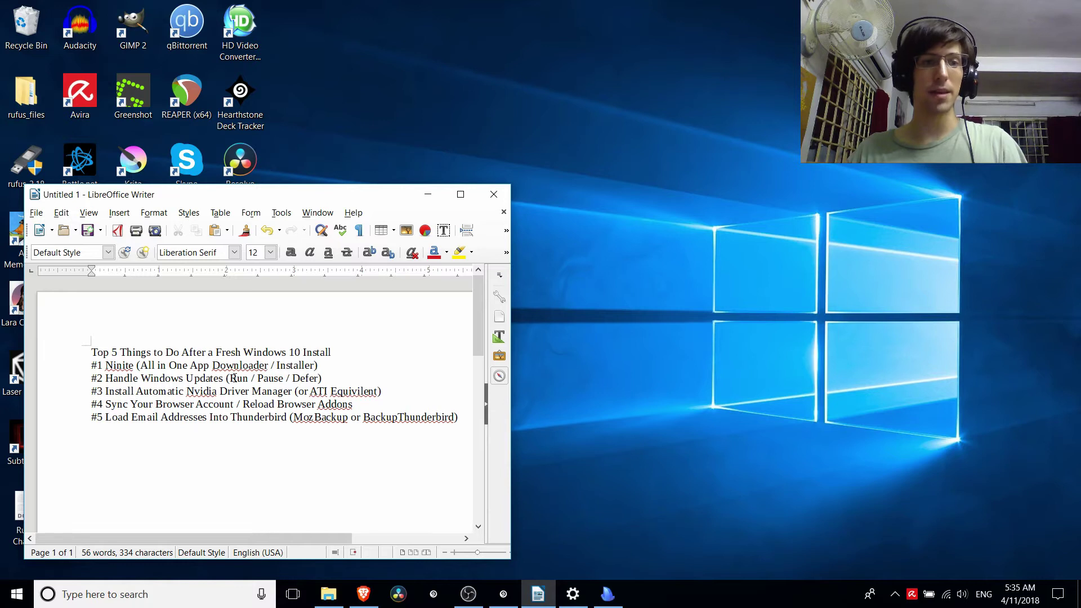
{"action": "left_click_drag", "start_coordinate": [231, 381], "coordinate": [342, 381]}
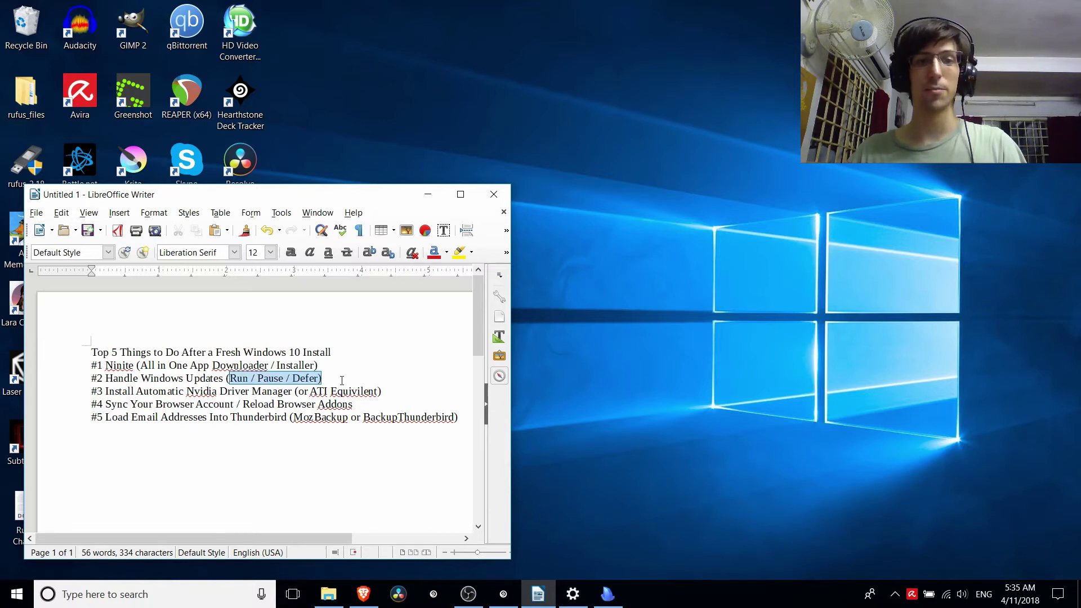
{"action": "left_click", "coordinate": [345, 379]}
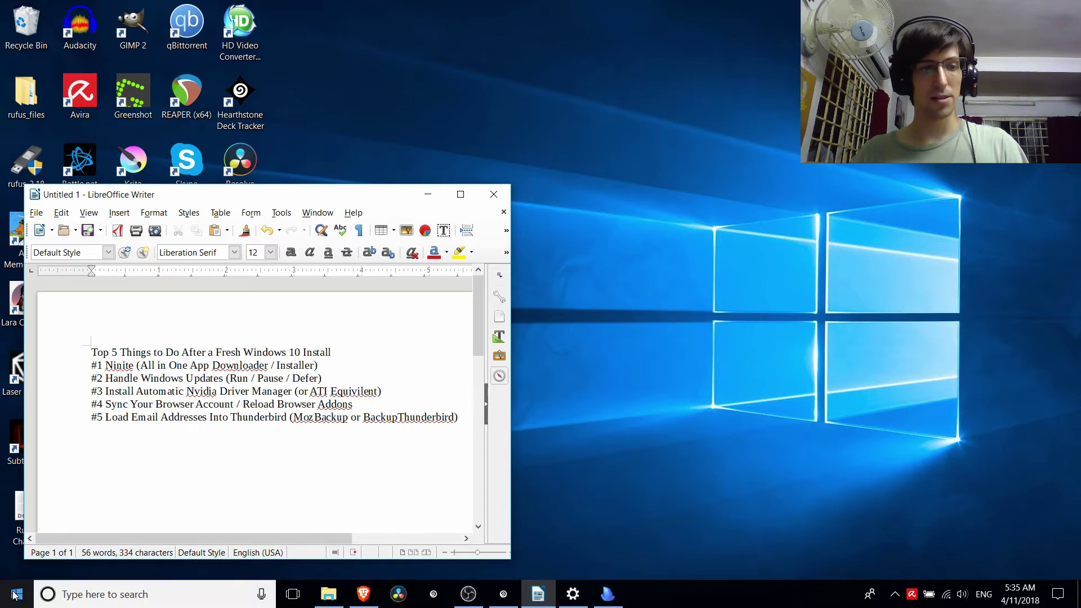
Step: Search Windows for "windows update", open the Check for updates settings, and place the Settings window beside the document
{"action": "left_click", "coordinate": [137, 593]}
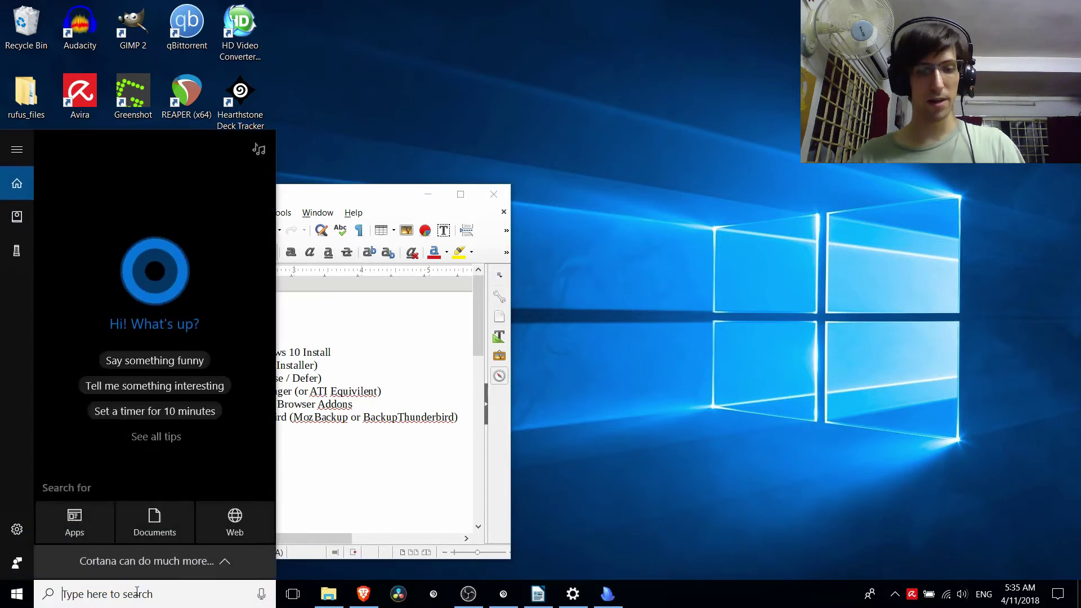
{"action": "type", "text": "windows update"}
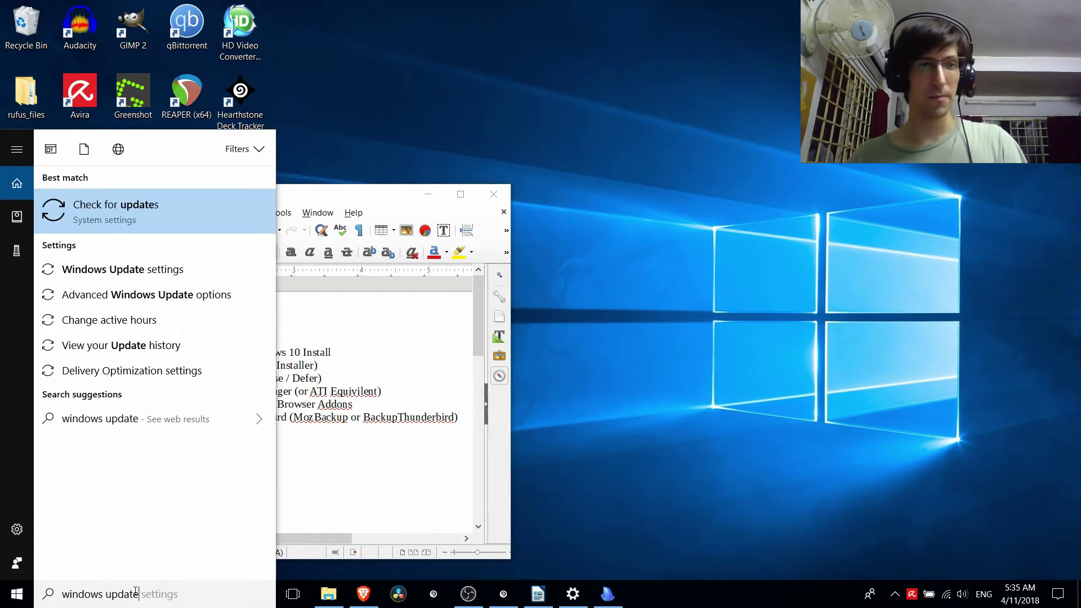
{"action": "left_click", "coordinate": [200, 220]}
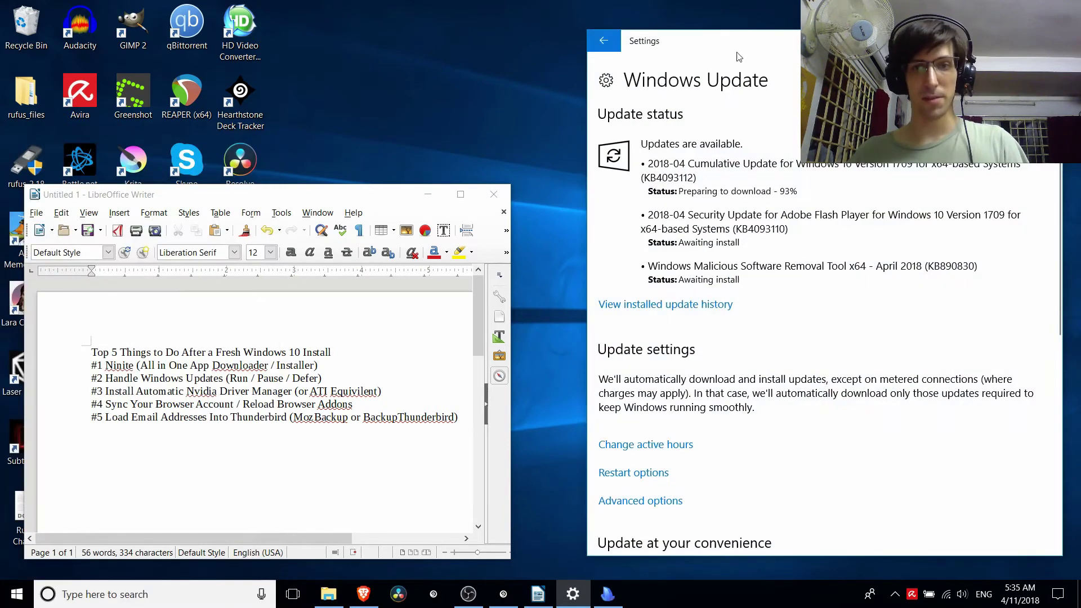
{"action": "left_click_drag", "start_coordinate": [735, 48], "coordinate": [703, 50]}
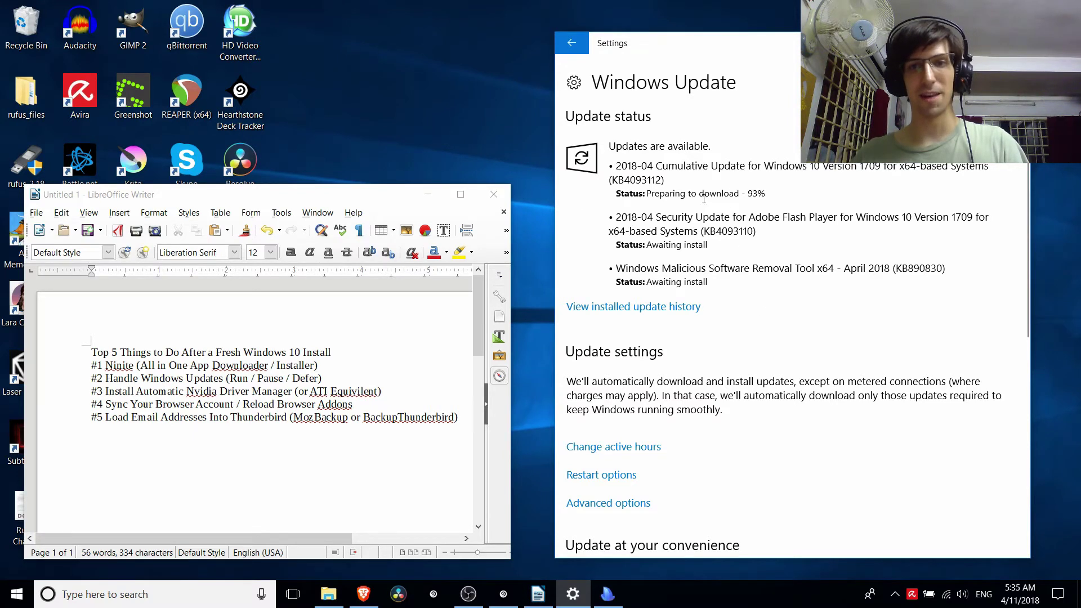
Step: Open the active hours settings, highlight the note about restarting only after checking for use, and close them without saving
{"action": "scroll", "coordinate": [755, 261], "scroll_direction": "down", "scroll_amount": 3}
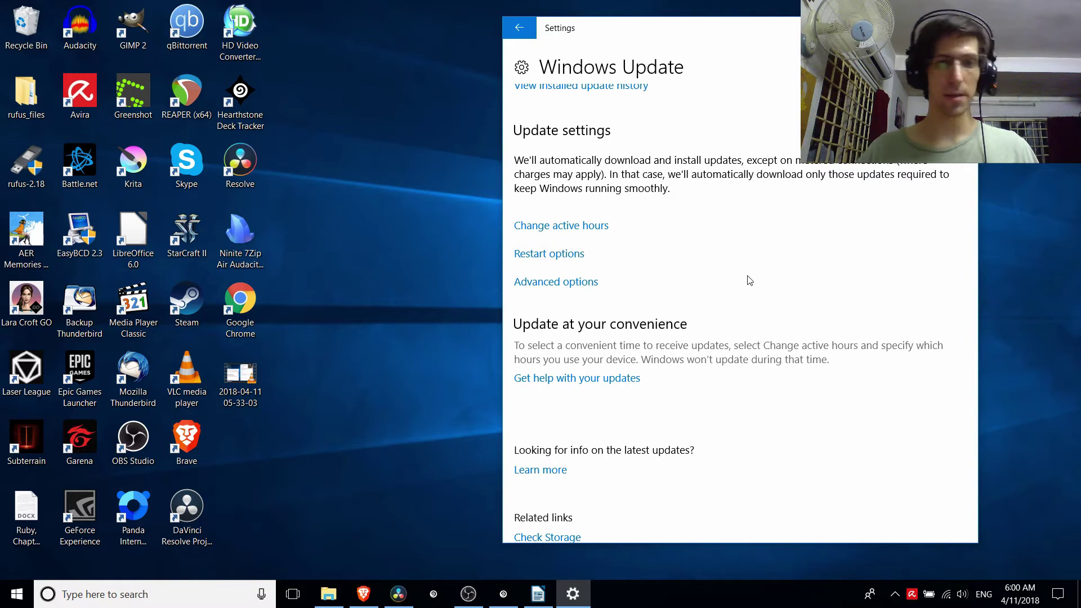
{"action": "left_click", "coordinate": [594, 226]}
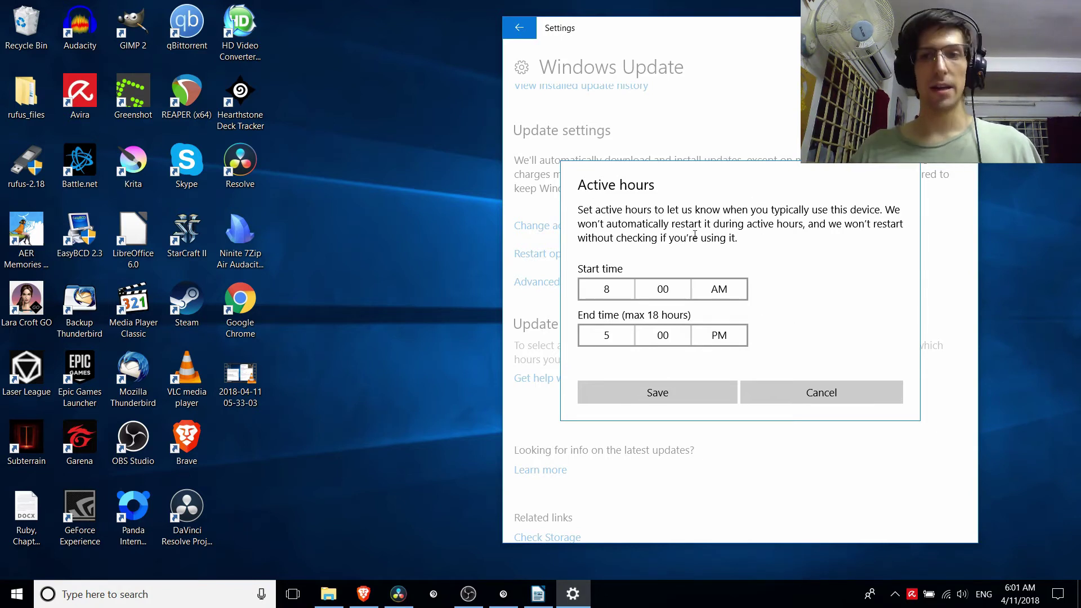
{"action": "left_click_drag", "start_coordinate": [818, 226], "coordinate": [824, 243]}
{"action": "left_click", "coordinate": [811, 224]}
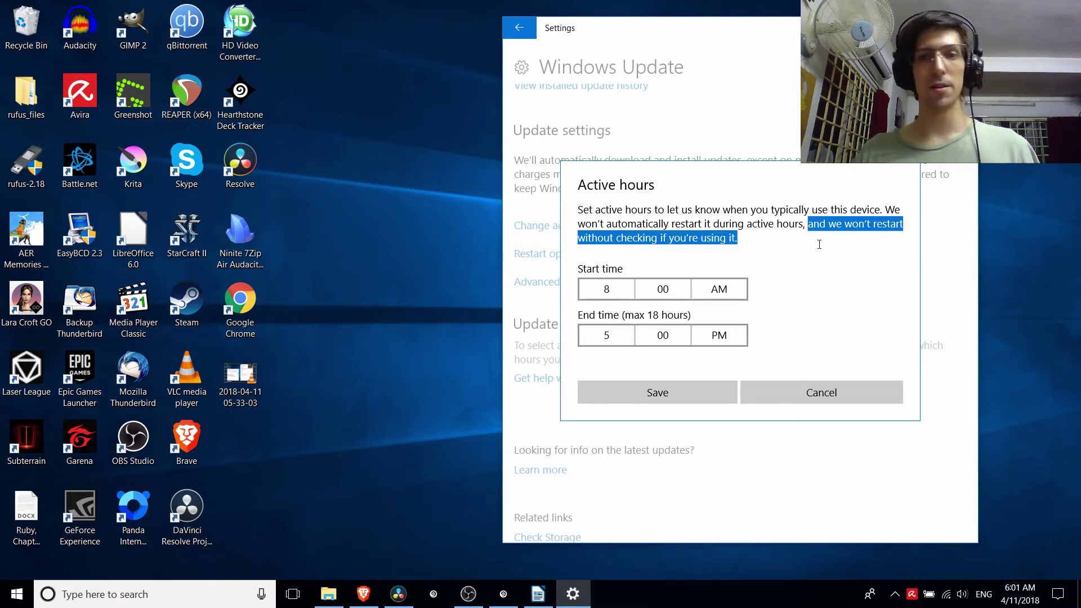
{"action": "left_click", "coordinate": [805, 403]}
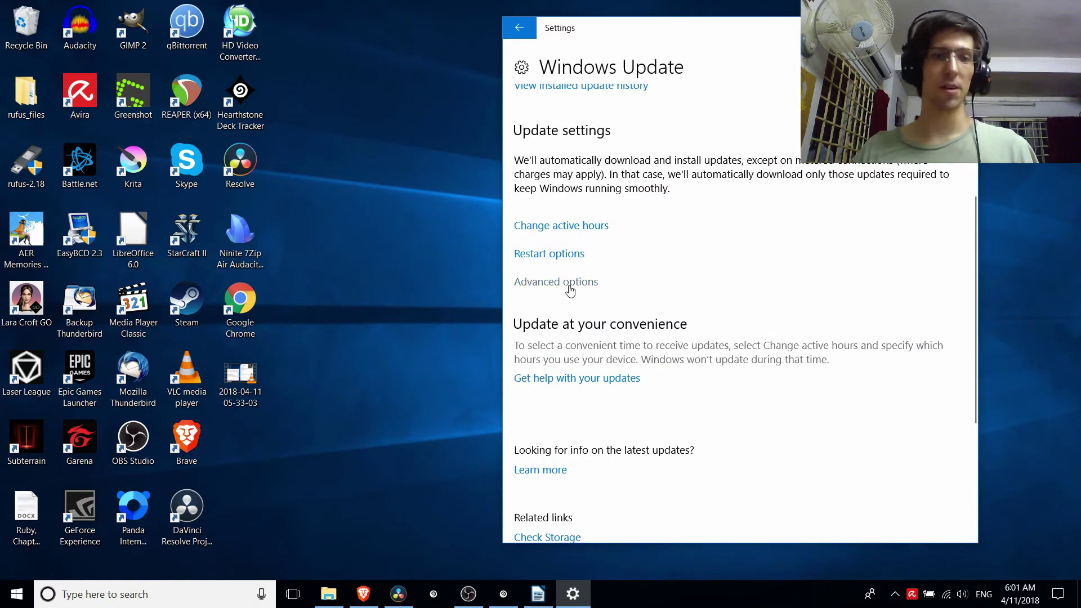
Step: Open the advanced options of Windows Update and review the settings for deferring feature and quality updates and pausing updates
{"action": "left_click", "coordinate": [570, 289]}
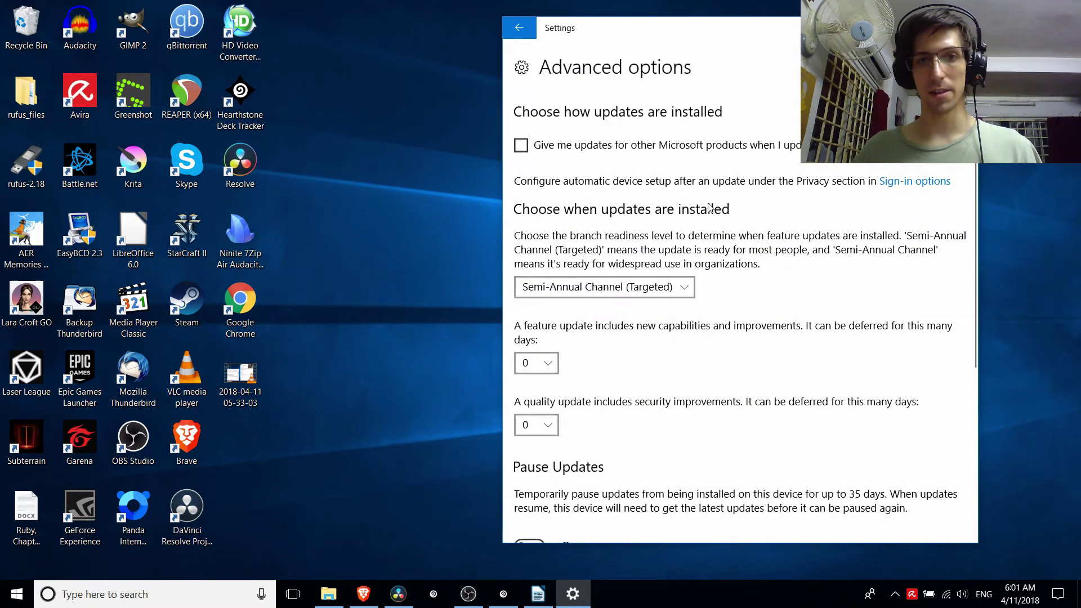
{"action": "scroll", "coordinate": [825, 265], "scroll_direction": "down", "scroll_amount": 4}
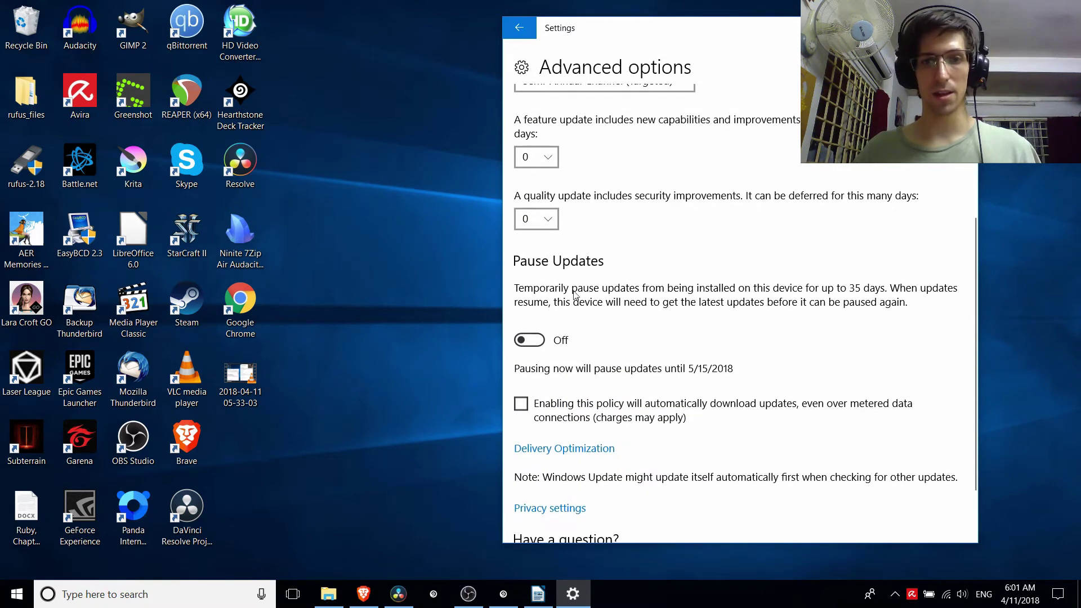
{"action": "scroll", "coordinate": [574, 292], "scroll_direction": "down", "scroll_amount": 2}
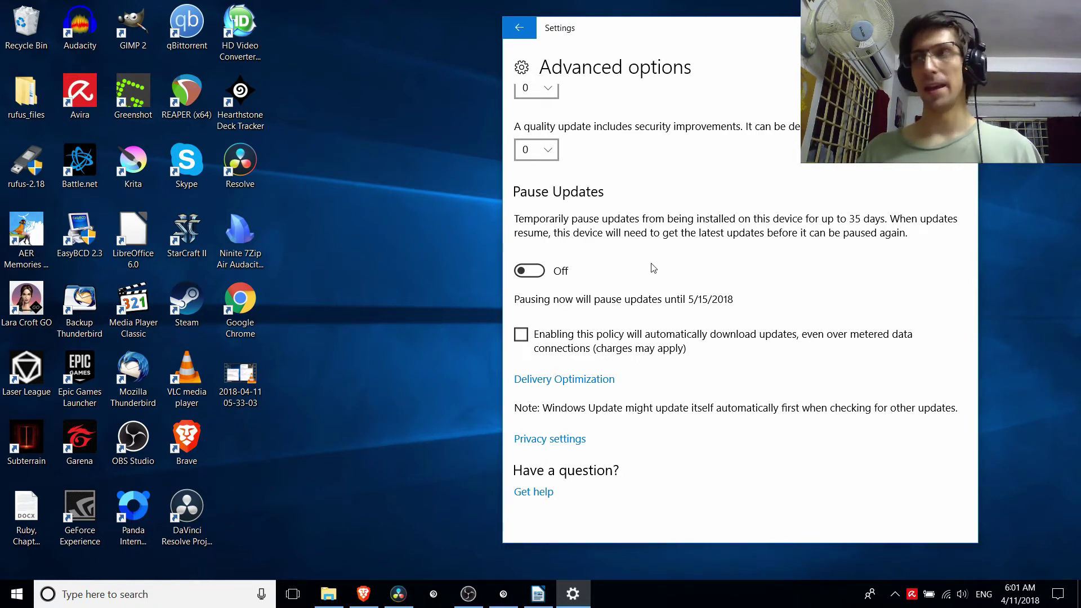
{"action": "scroll", "coordinate": [653, 268], "scroll_direction": "up", "scroll_amount": 1}
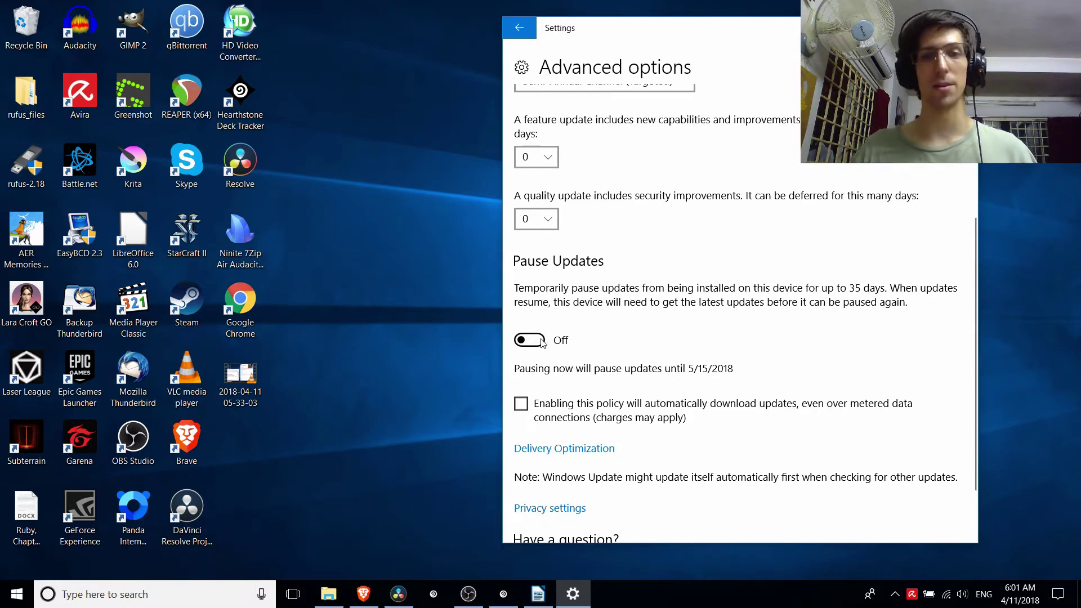
{"action": "scroll", "coordinate": [620, 339], "scroll_direction": "up", "scroll_amount": 3}
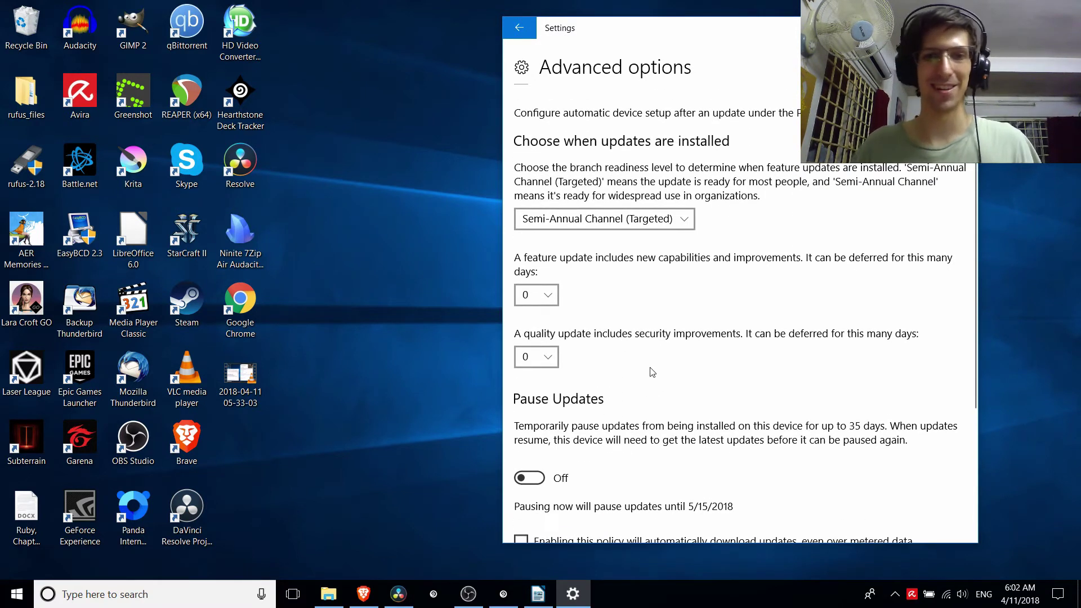
{"action": "scroll", "coordinate": [659, 374], "scroll_direction": "up", "scroll_amount": 2}
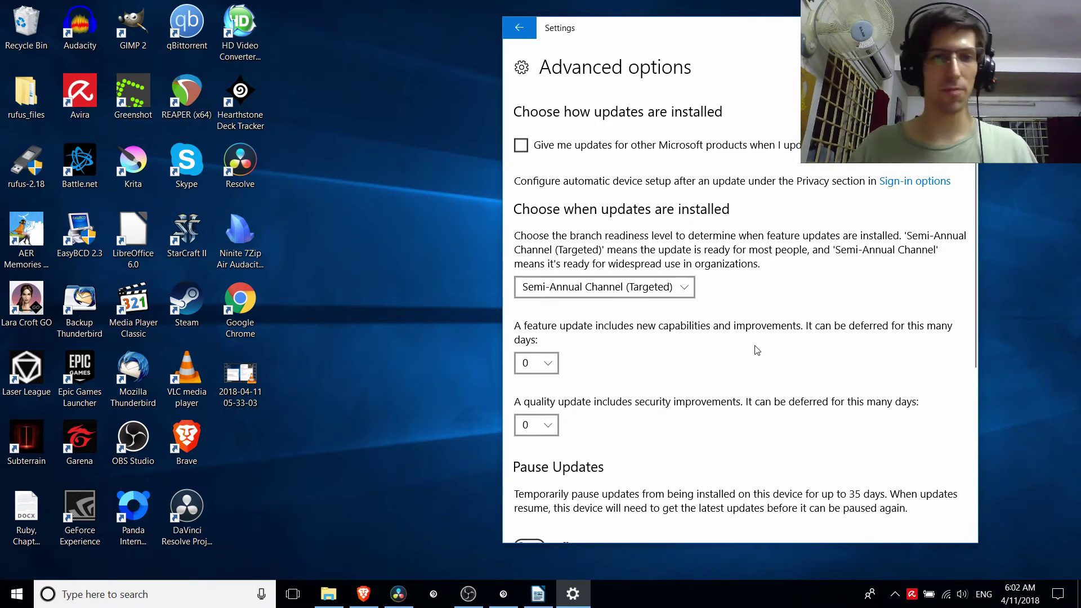
{"action": "scroll", "coordinate": [757, 351], "scroll_direction": "down", "scroll_amount": 3}
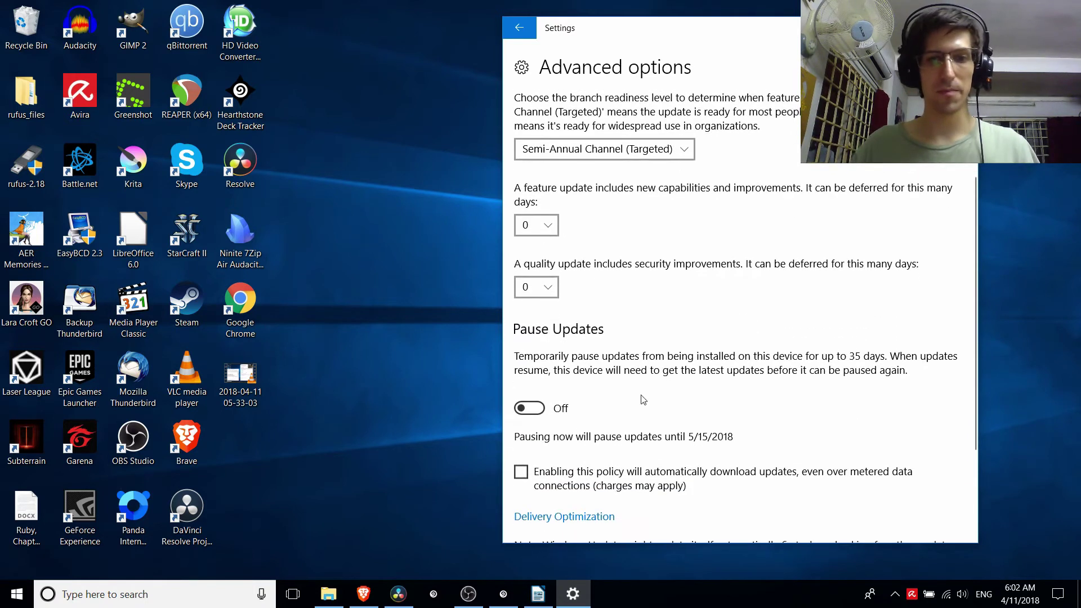
Step: Return to the main Windows Update page and look over the pending updates and update settings links
{"action": "left_click", "coordinate": [526, 34]}
{"action": "scroll", "coordinate": [564, 358], "scroll_direction": "down", "scroll_amount": 2}
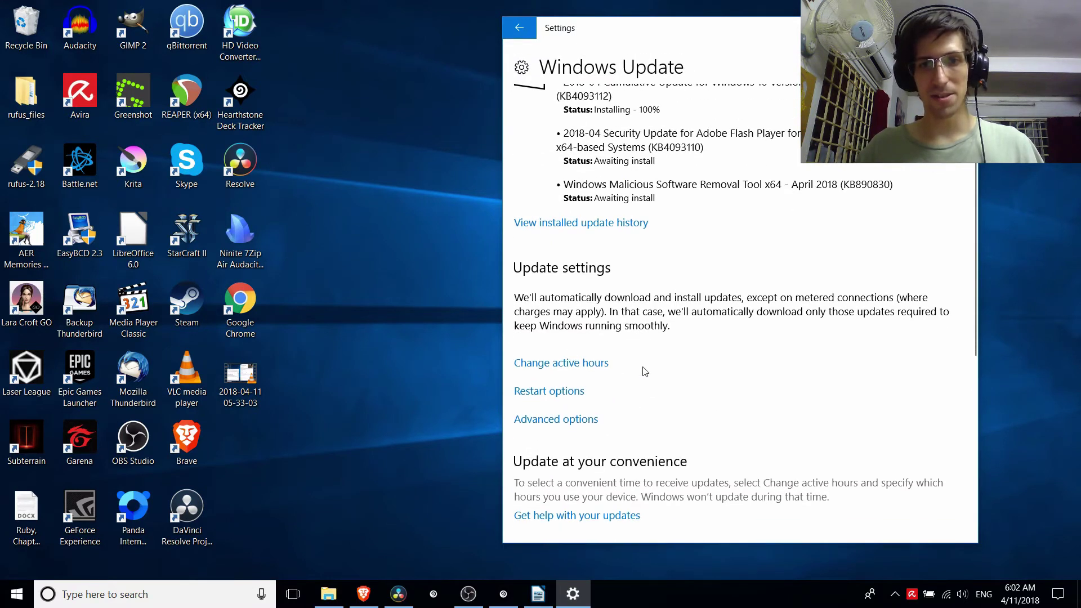
{"action": "scroll", "coordinate": [715, 367], "scroll_direction": "up", "scroll_amount": 2}
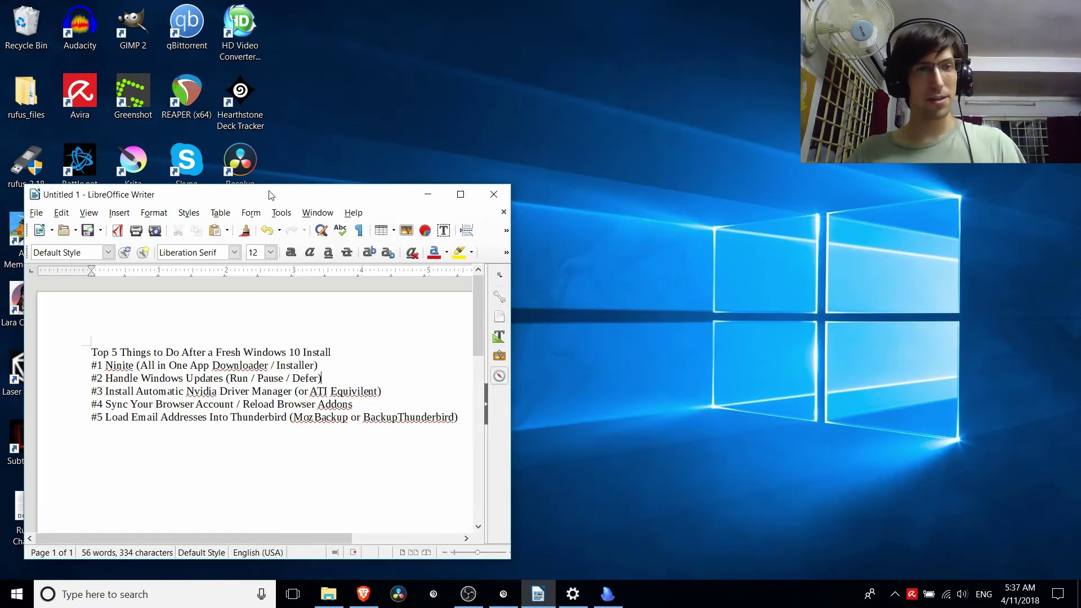
Step: Move the Writer window up, highlight "Install Automatic Nvidia Driver Manager" in item #3, and select the GeForce Experience desktop shortcut
{"action": "left_click_drag", "start_coordinate": [271, 195], "coordinate": [319, 125]}
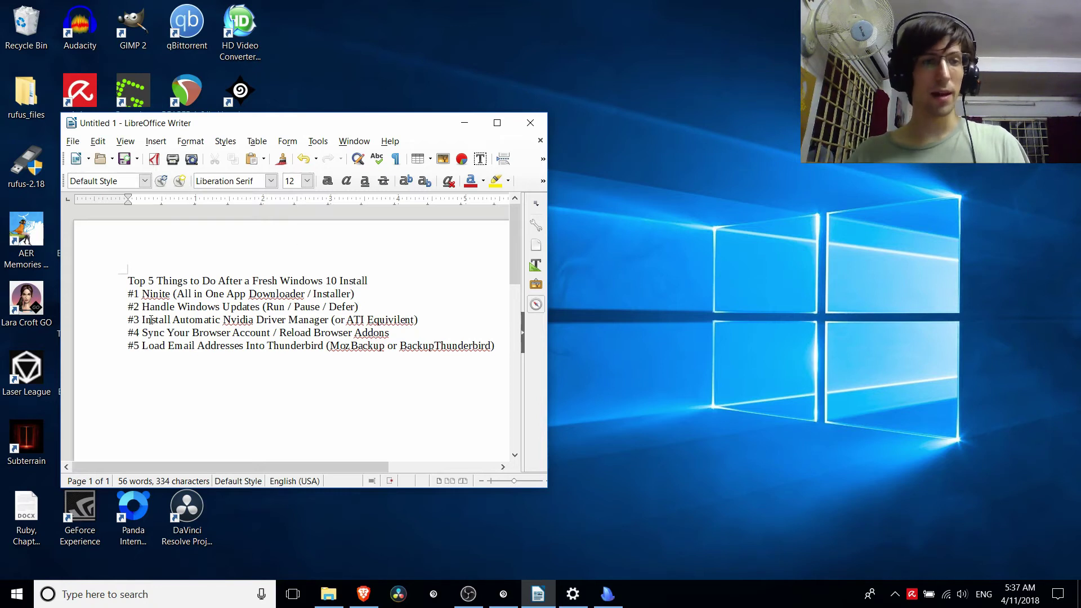
{"action": "left_click_drag", "start_coordinate": [142, 319], "coordinate": [328, 321]}
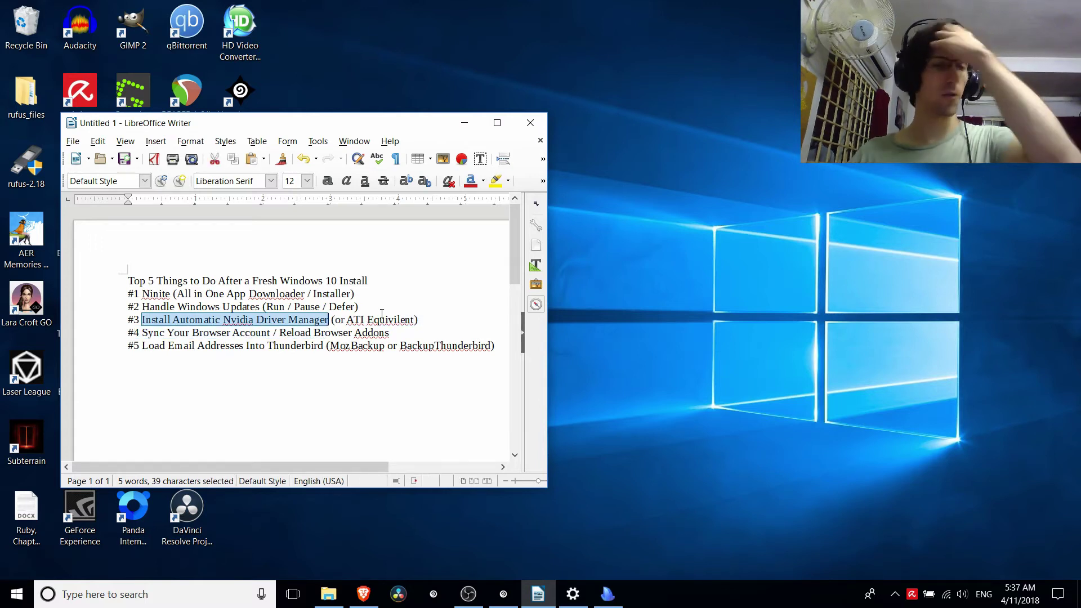
{"action": "left_click_drag", "start_coordinate": [317, 123], "coordinate": [315, 88]}
{"action": "left_click", "coordinate": [78, 538]}
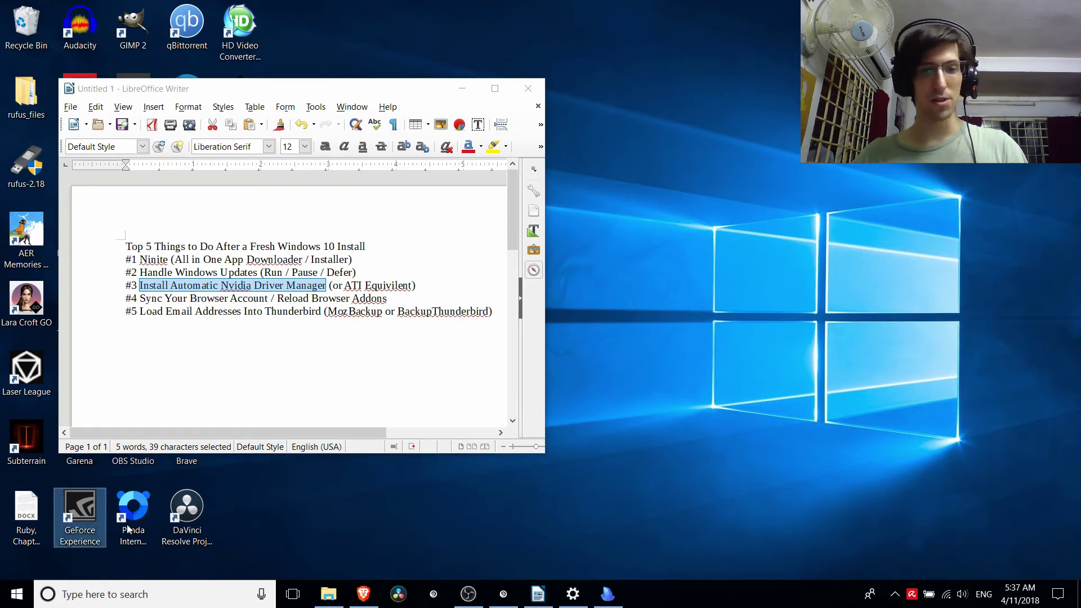
Step: Switch to the Brave browser, search for "geforce experience" in a new tab, and open NVIDIA's "Your Gateway to Great PC Gaming" result
{"action": "left_click", "coordinate": [364, 594]}
{"action": "left_click", "coordinate": [397, 58]}
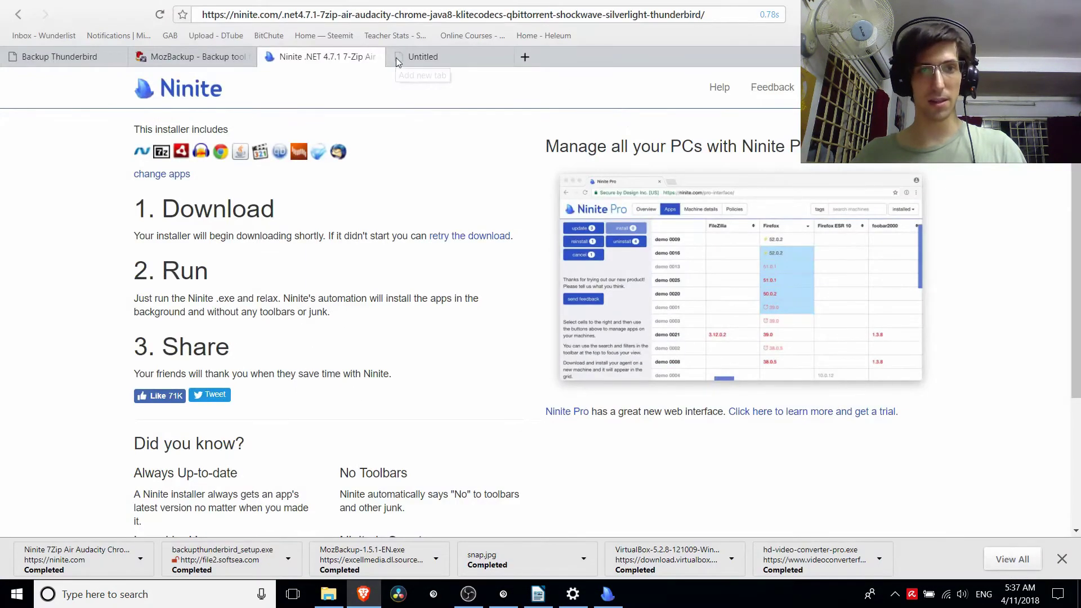
{"action": "type", "text": "geforce "}
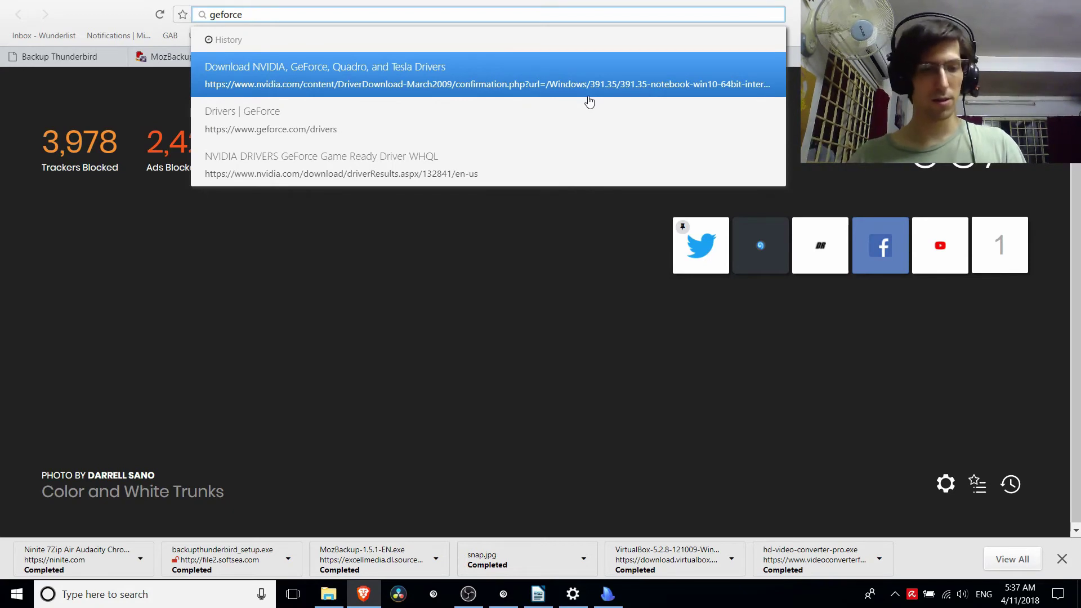
{"action": "type", "text": "experience"}
{"action": "key", "text": "Return"}
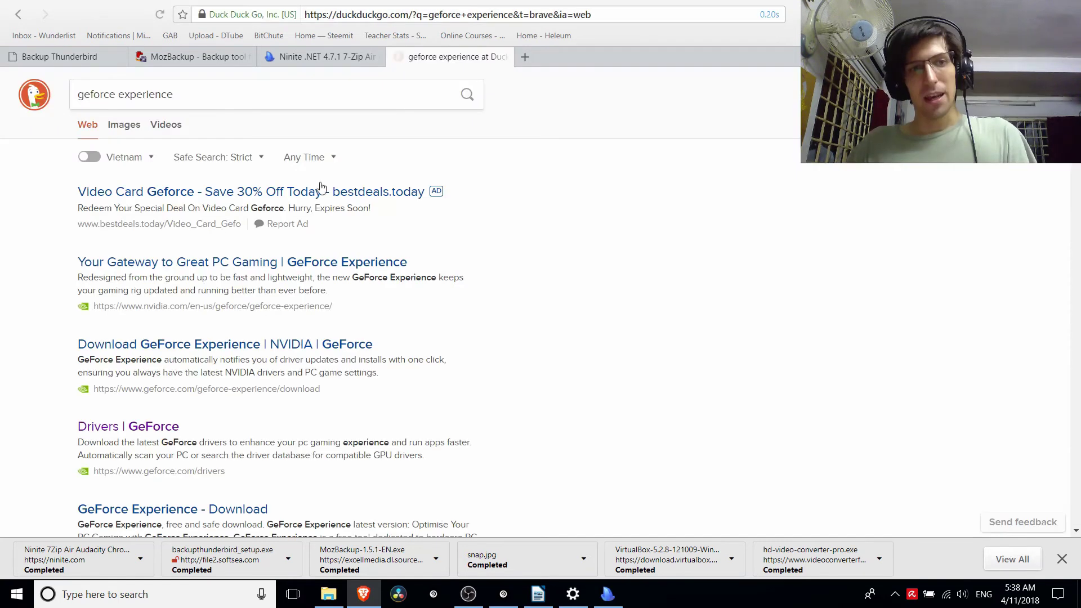
{"action": "left_click", "coordinate": [259, 267]}
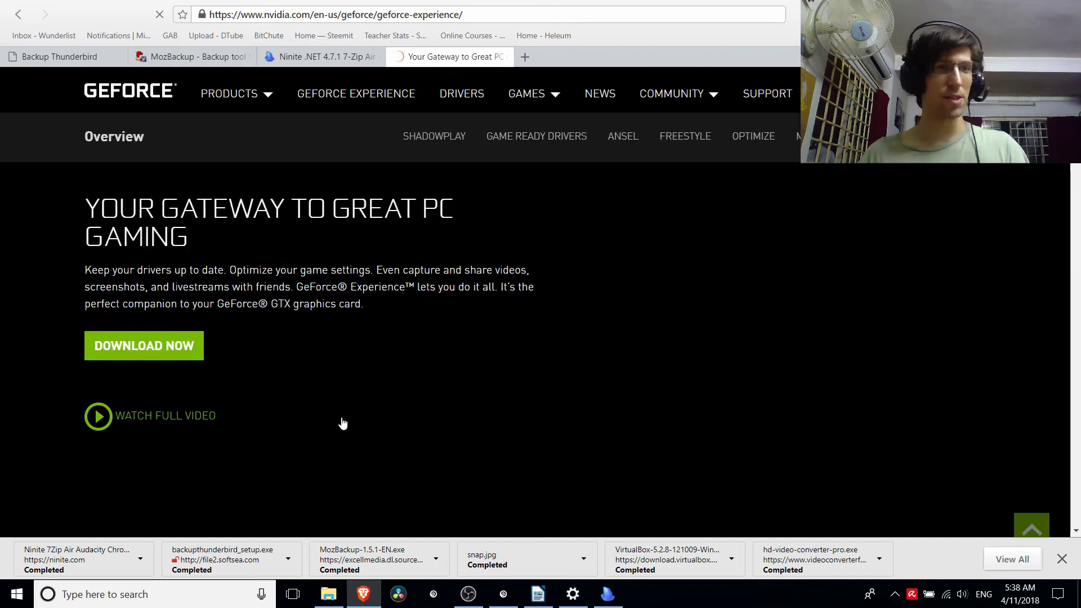
Step: Check the hidden notification area icons, close them again, and dismiss the browser's list of completed downloads
{"action": "left_click", "coordinate": [896, 595]}
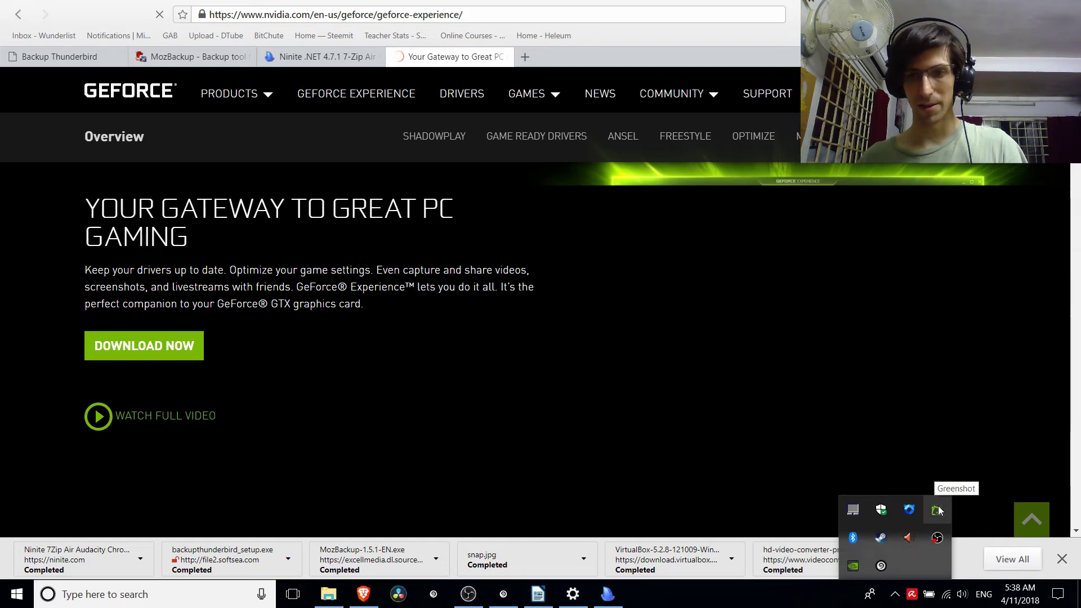
{"action": "left_click", "coordinate": [862, 438]}
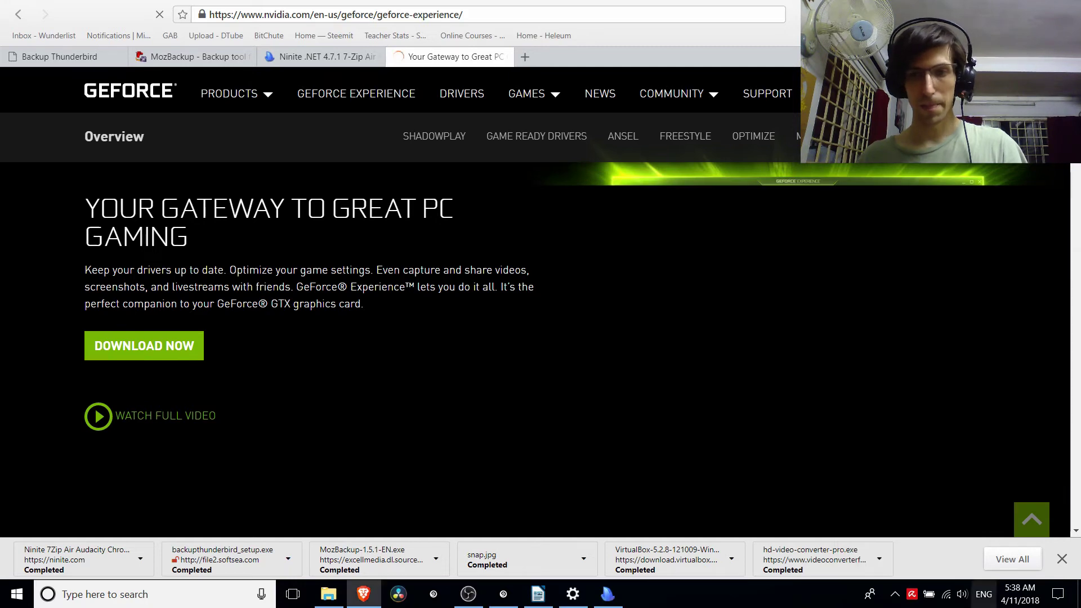
{"action": "left_click", "coordinate": [1063, 560]}
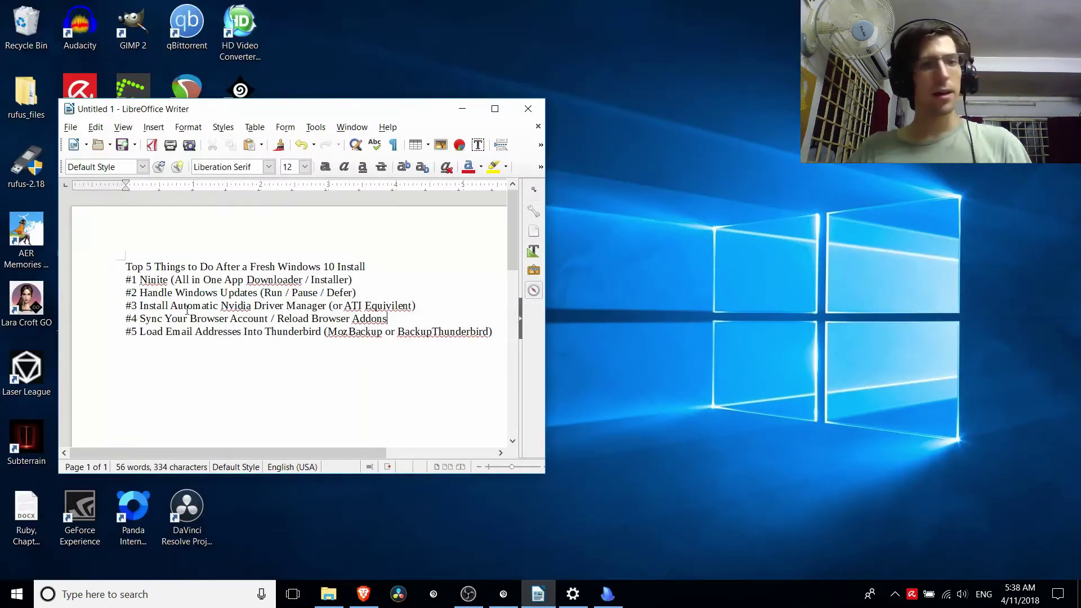
Step: Highlight item #4 about syncing the browser account in Writer, clear the selection, and open the Sync preferences in Brave
{"action": "left_click_drag", "start_coordinate": [140, 319], "coordinate": [390, 321]}
{"action": "left_click", "coordinate": [401, 321]}
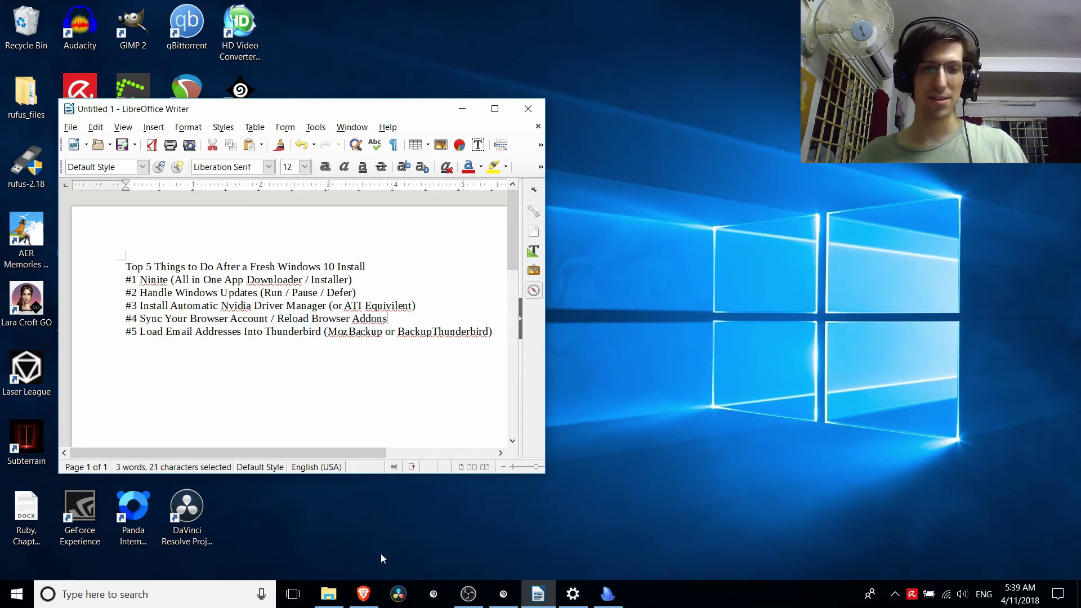
{"action": "left_click", "coordinate": [363, 594]}
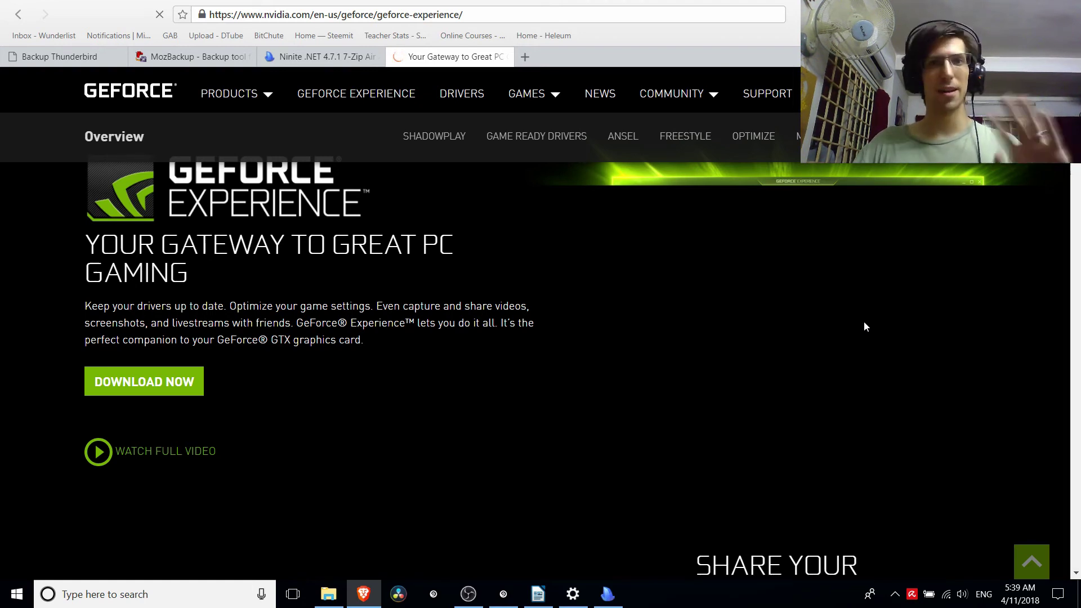
{"action": "left_click", "coordinate": [1069, 14]}
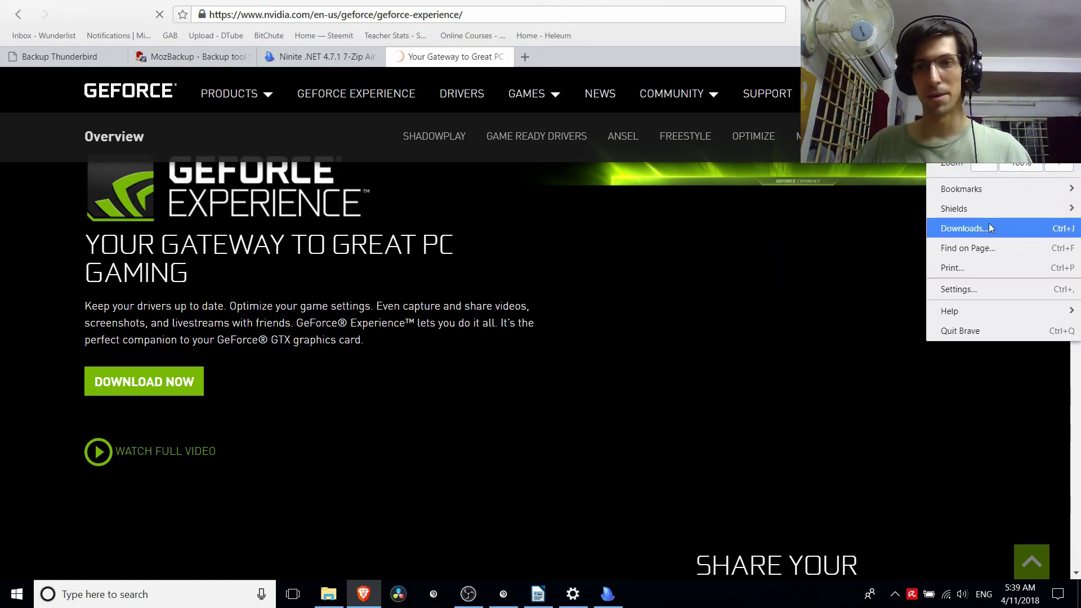
{"action": "left_click", "coordinate": [990, 293]}
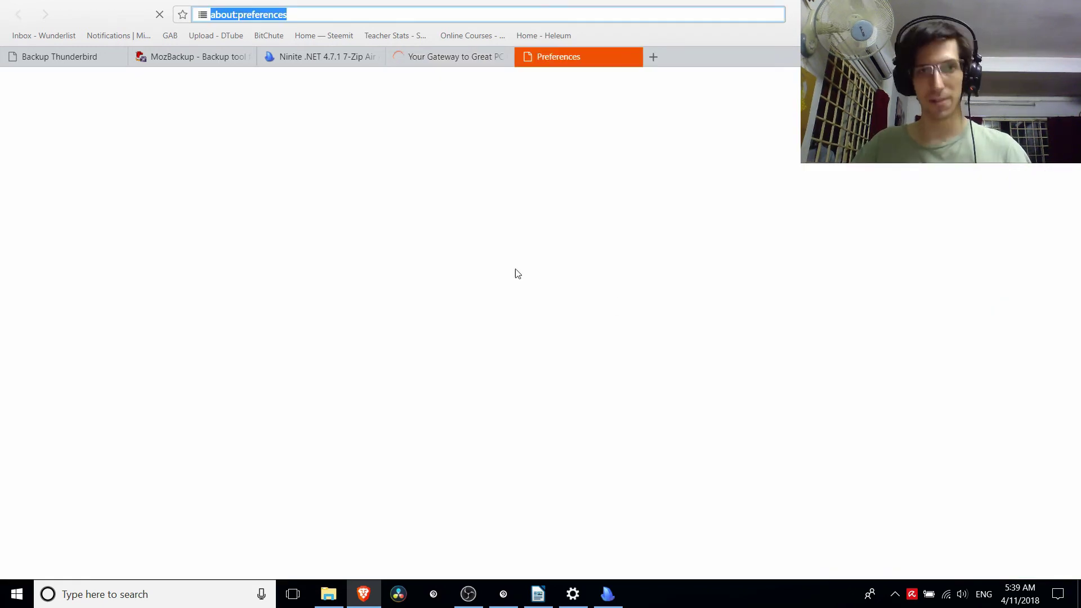
{"action": "left_click", "coordinate": [90, 231]}
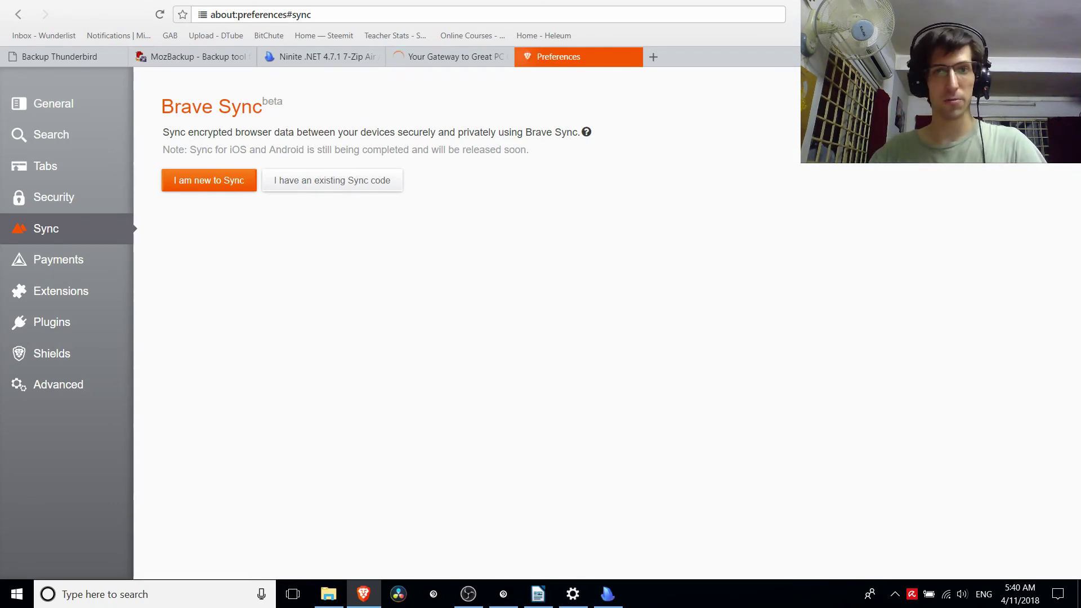
{"action": "left_click", "coordinate": [1068, 14]}
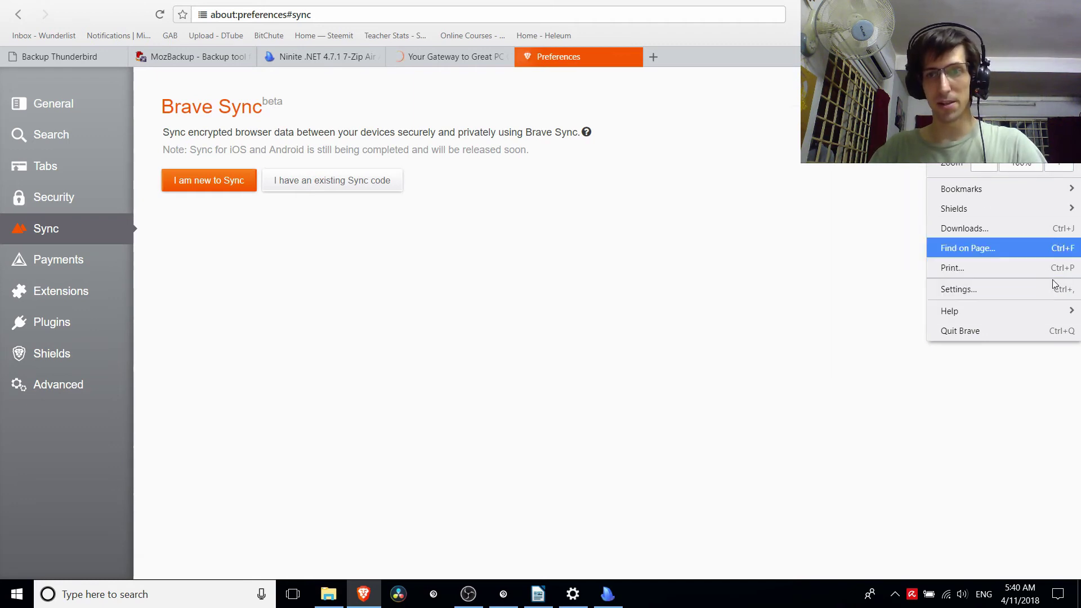
{"action": "left_click", "coordinate": [1069, 14]}
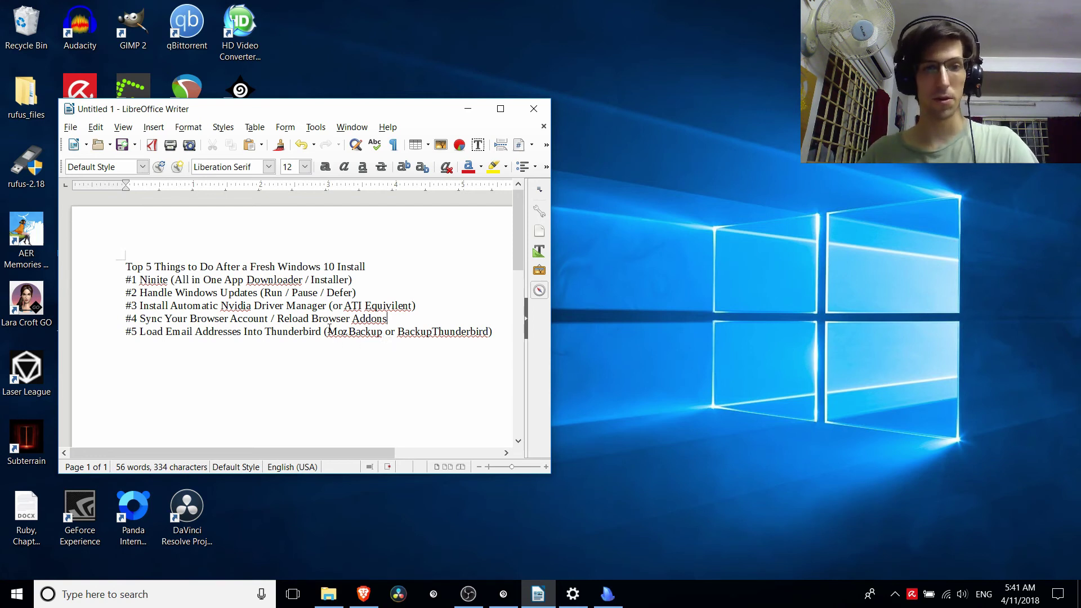
Step: Highlight "MozBackup" in item #5 of the Writer list, and look over the MozBackup website in Brave
{"action": "left_click_drag", "start_coordinate": [329, 330], "coordinate": [383, 338]}
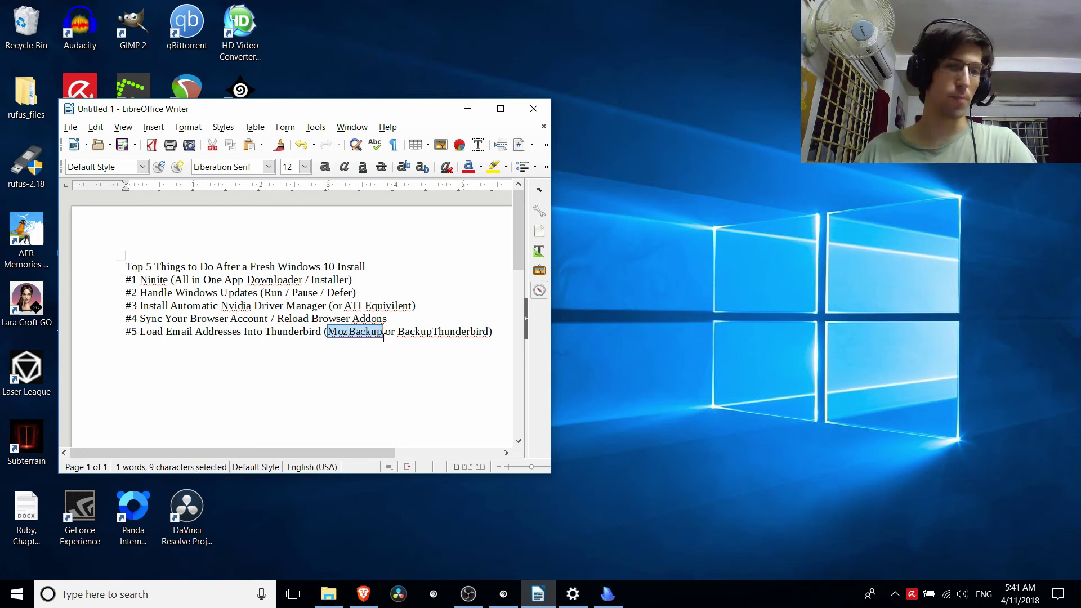
{"action": "left_click", "coordinate": [363, 594]}
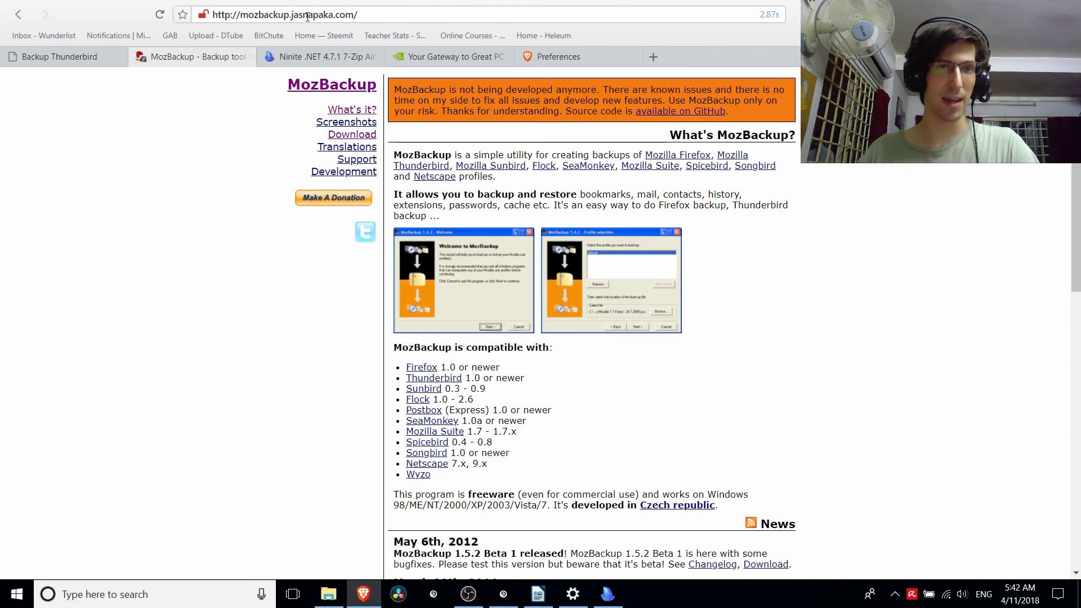
{"action": "left_click", "coordinate": [345, 17]}
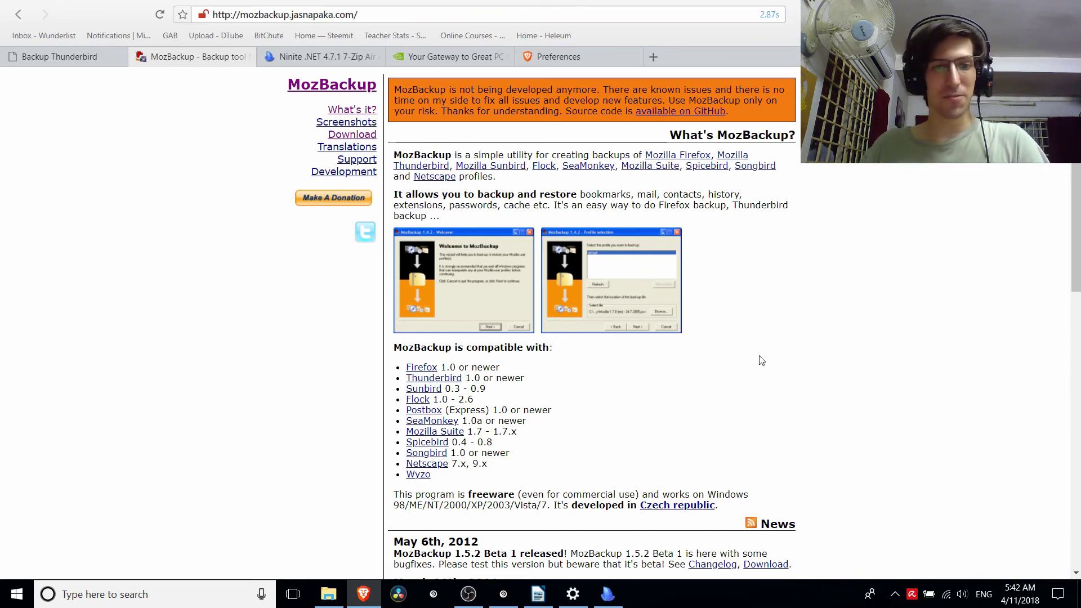
{"action": "scroll", "coordinate": [761, 361], "scroll_direction": "down", "scroll_amount": 1}
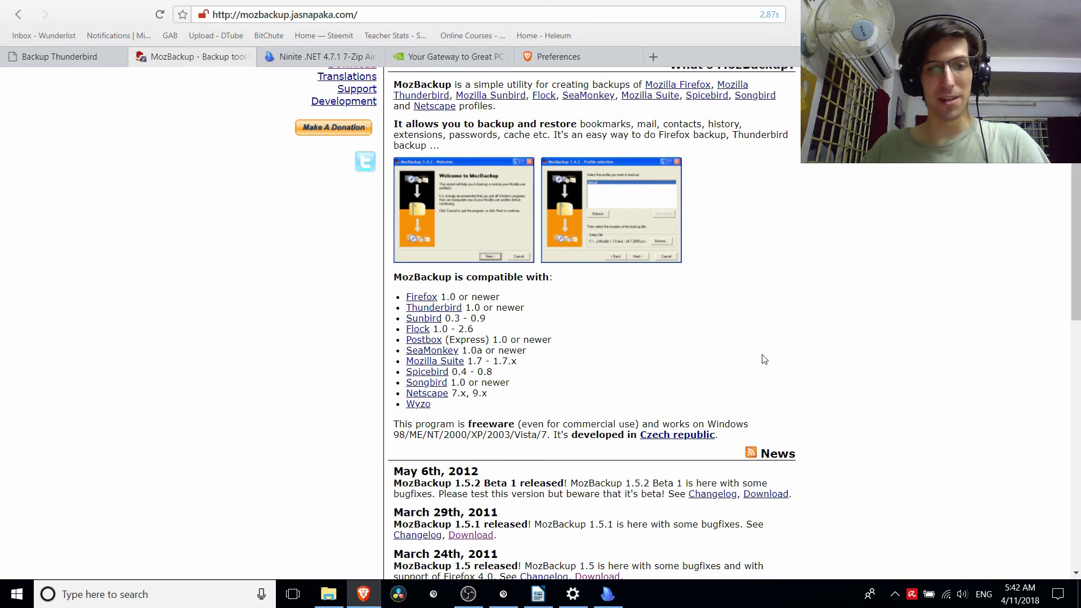
{"action": "scroll", "coordinate": [764, 359], "scroll_direction": "up", "scroll_amount": 1}
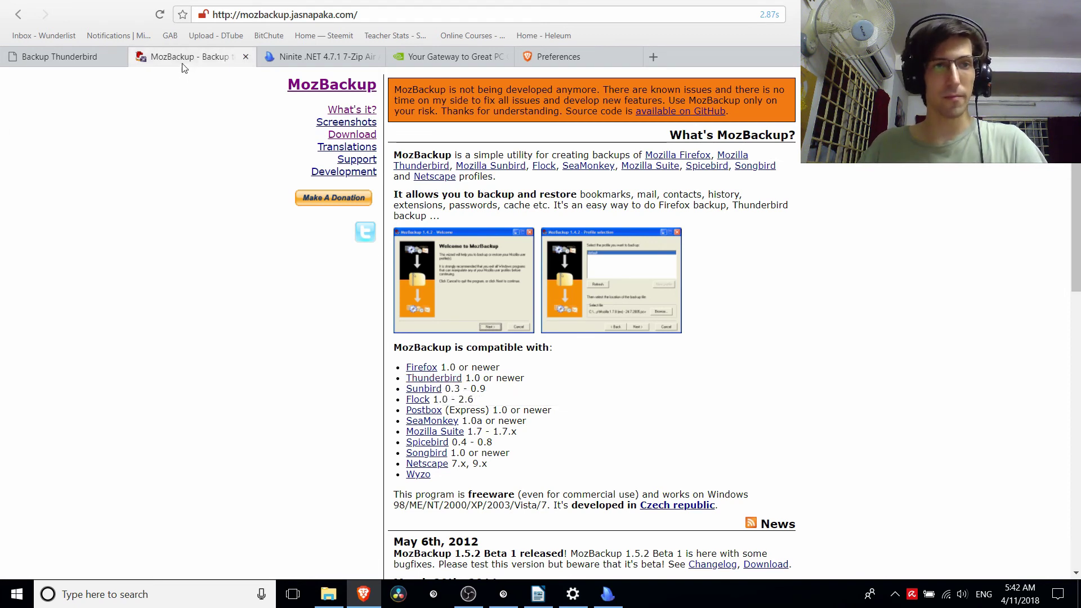
Step: View the Backup Thunderbird website from its start, and select TestBackup.bak in the Documents folder in File Explorer
{"action": "left_click", "coordinate": [95, 63]}
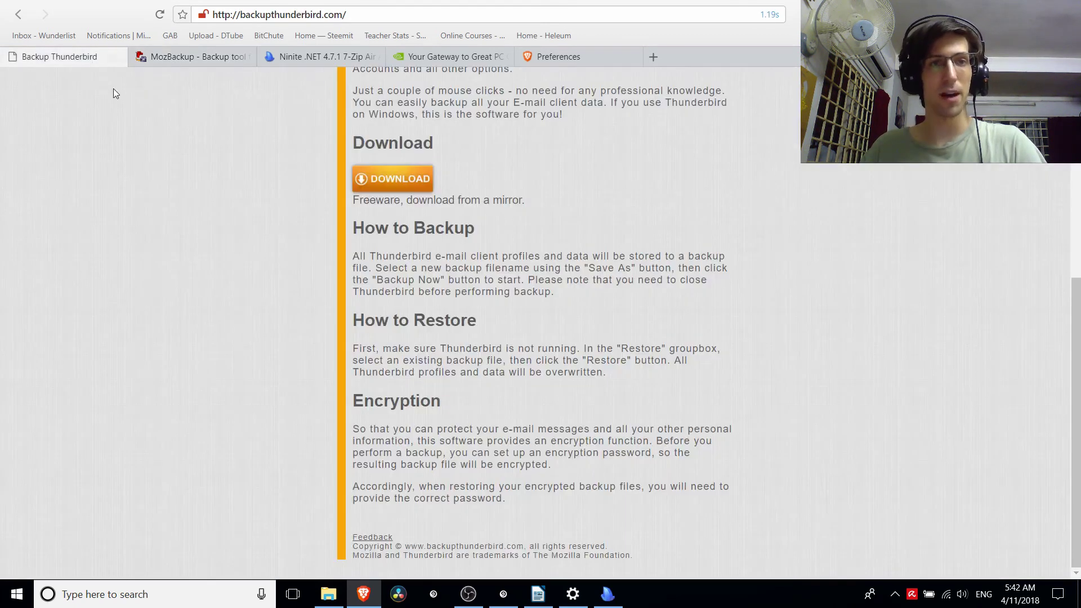
{"action": "scroll", "coordinate": [121, 94], "scroll_direction": "up", "scroll_amount": 5}
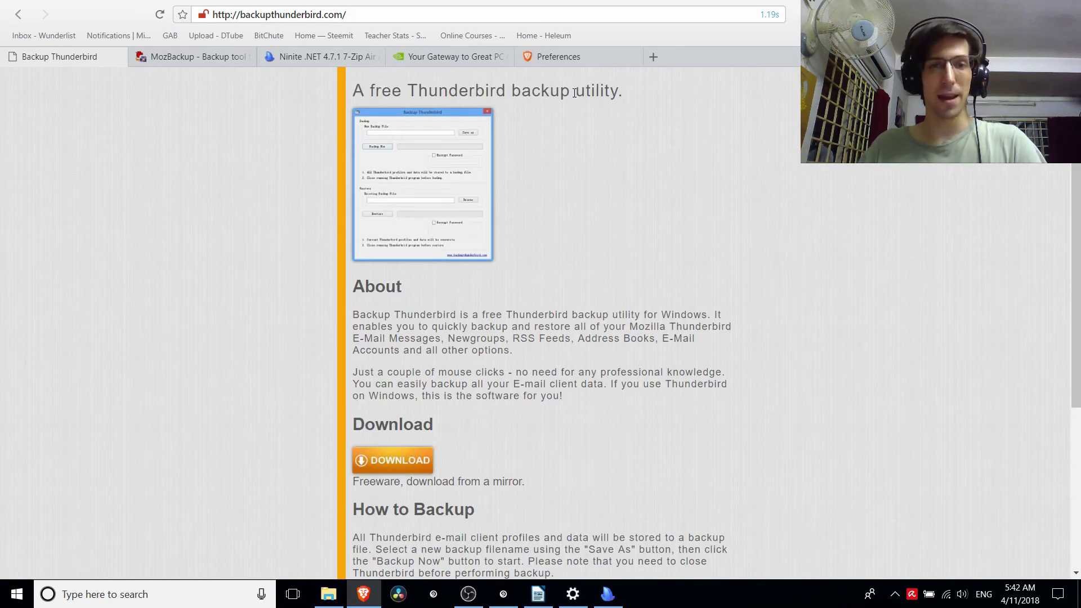
{"action": "left_click", "coordinate": [328, 594]}
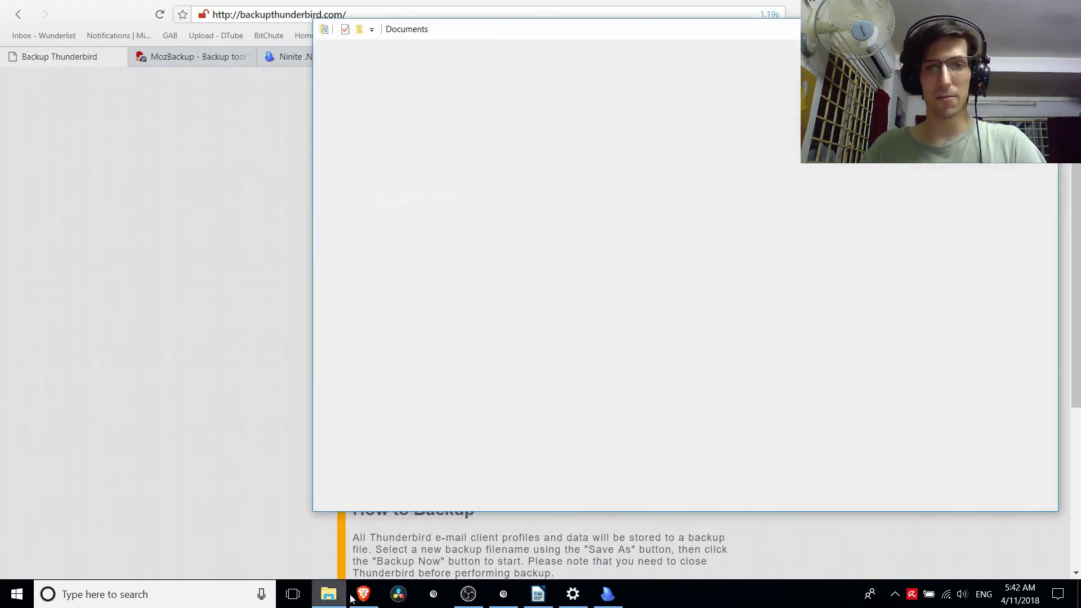
{"action": "left_click", "coordinate": [549, 175]}
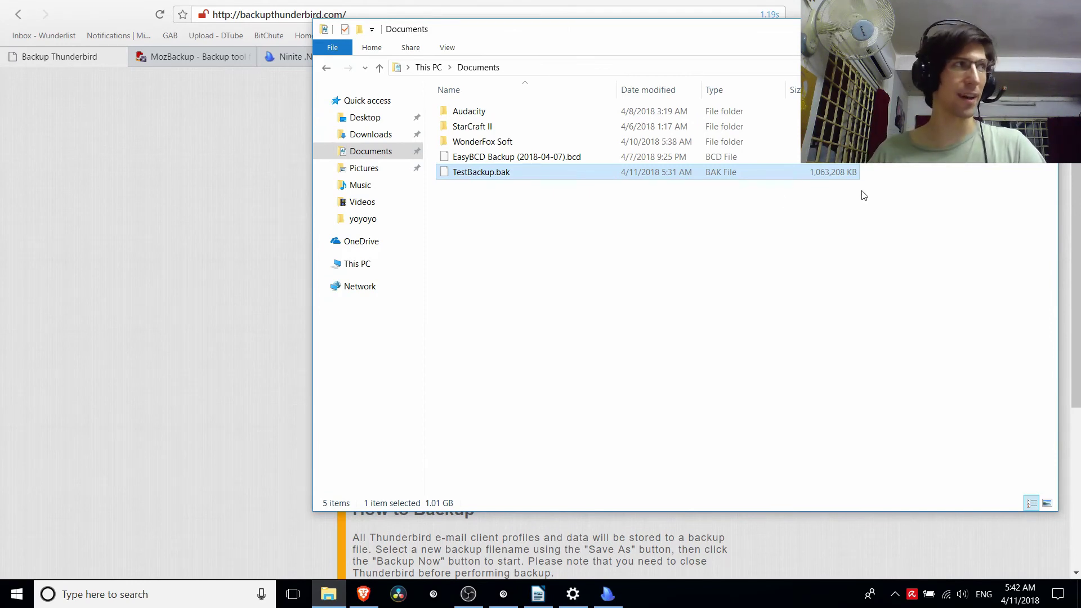
Step: Move the Documents window down to uncover the browser tabs, and examine the size of TestBackup.bak in File Explorer
{"action": "left_click_drag", "start_coordinate": [563, 28], "coordinate": [550, 88]}
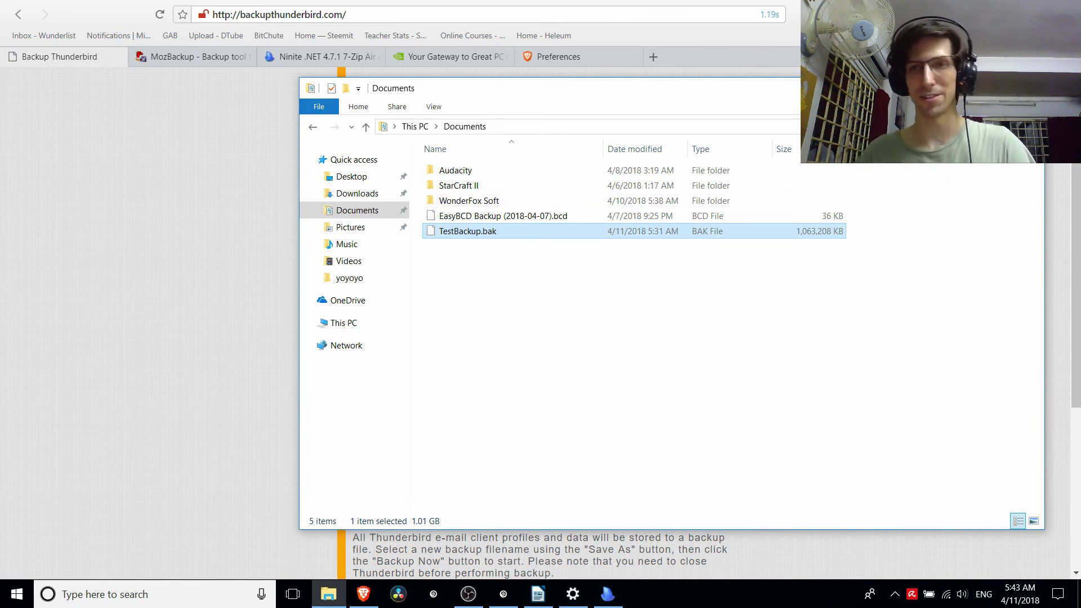
{"action": "left_click_drag", "start_coordinate": [752, 248], "coordinate": [785, 231]}
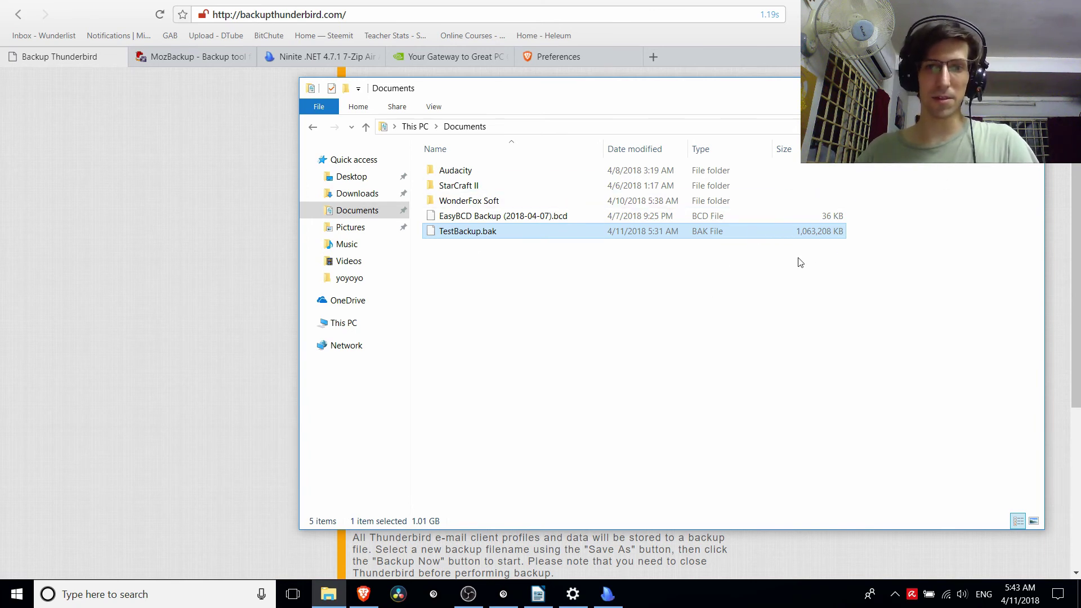
{"action": "left_click_drag", "start_coordinate": [855, 249], "coordinate": [666, 238]}
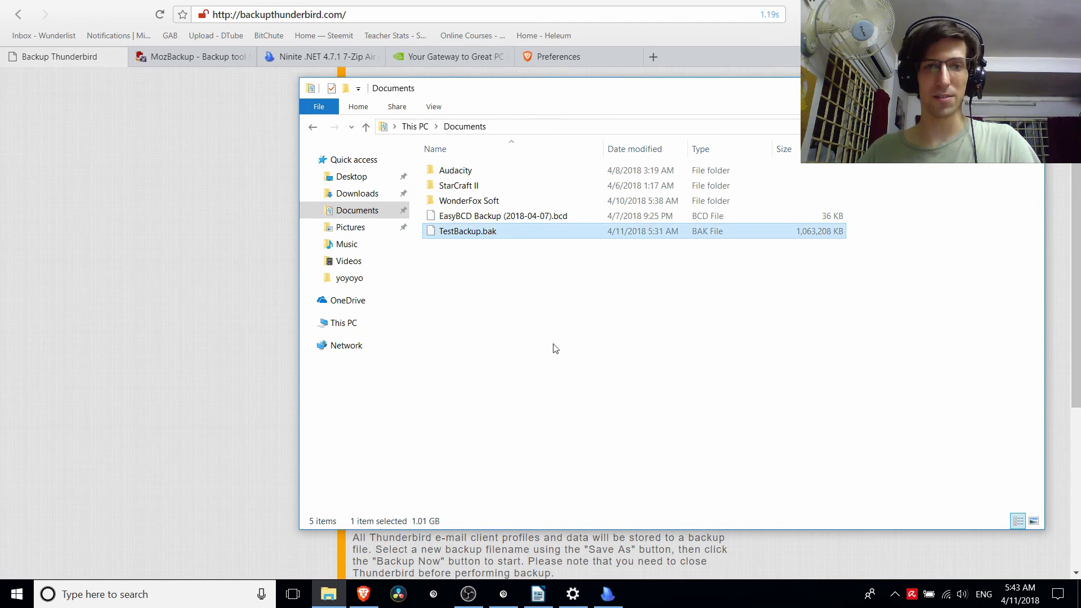
{"action": "left_click", "coordinate": [601, 283]}
Step: Switch to Brave, view the MozBackup website, and return to the Backup Thunderbird website
{"action": "left_click", "coordinate": [265, 107]}
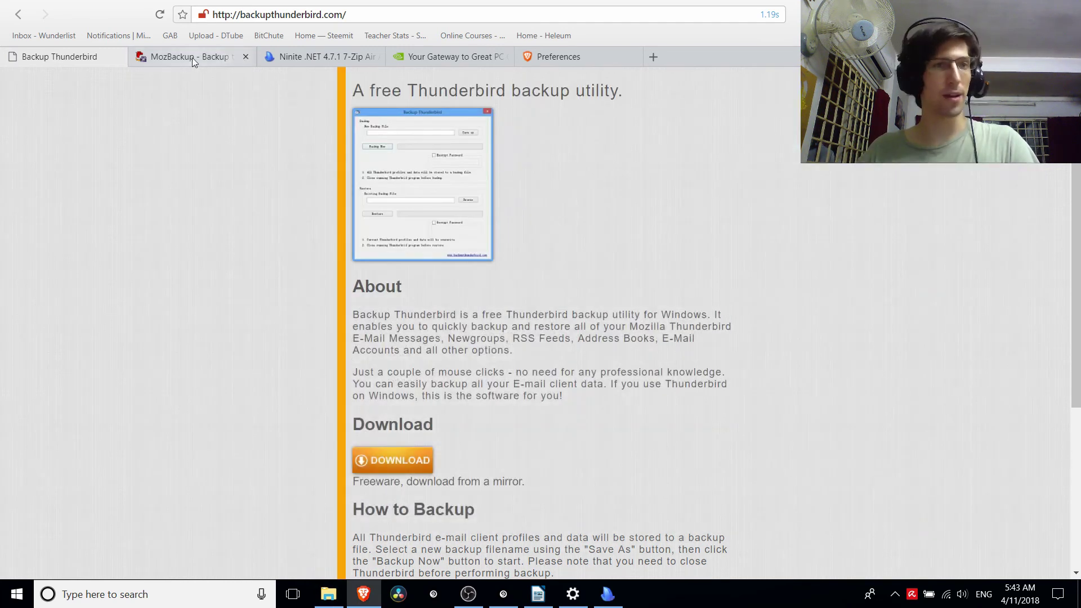
{"action": "left_click", "coordinate": [192, 58]}
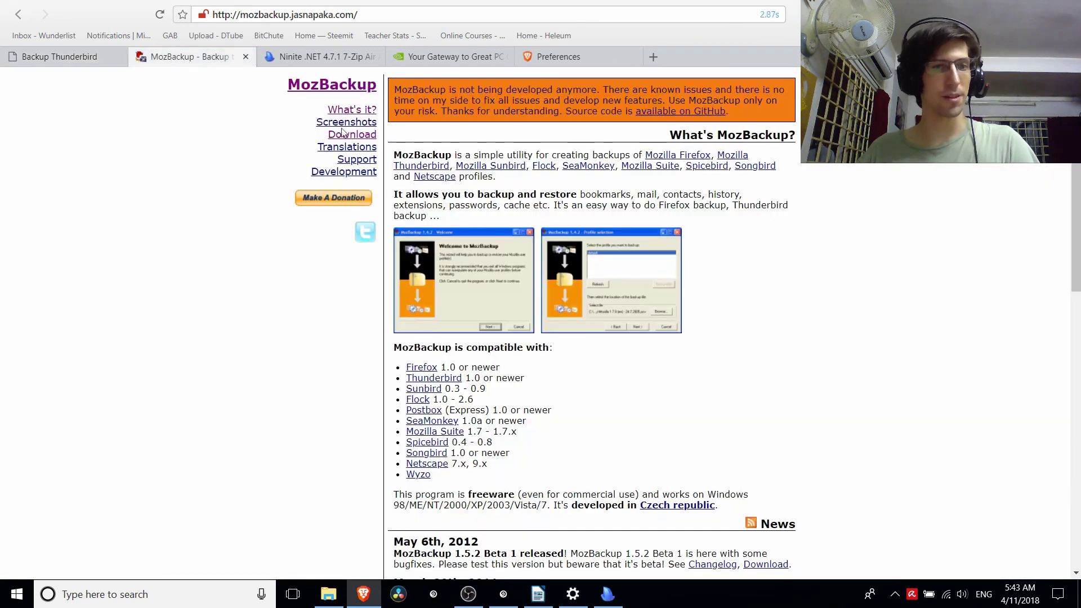
{"action": "left_click", "coordinate": [63, 53]}
Step: Switch to Writer, make its window wider and shorter around the five-item list, and briefly highlight item #4 about syncing the browser account
{"action": "key", "text": "alt+Tab"}
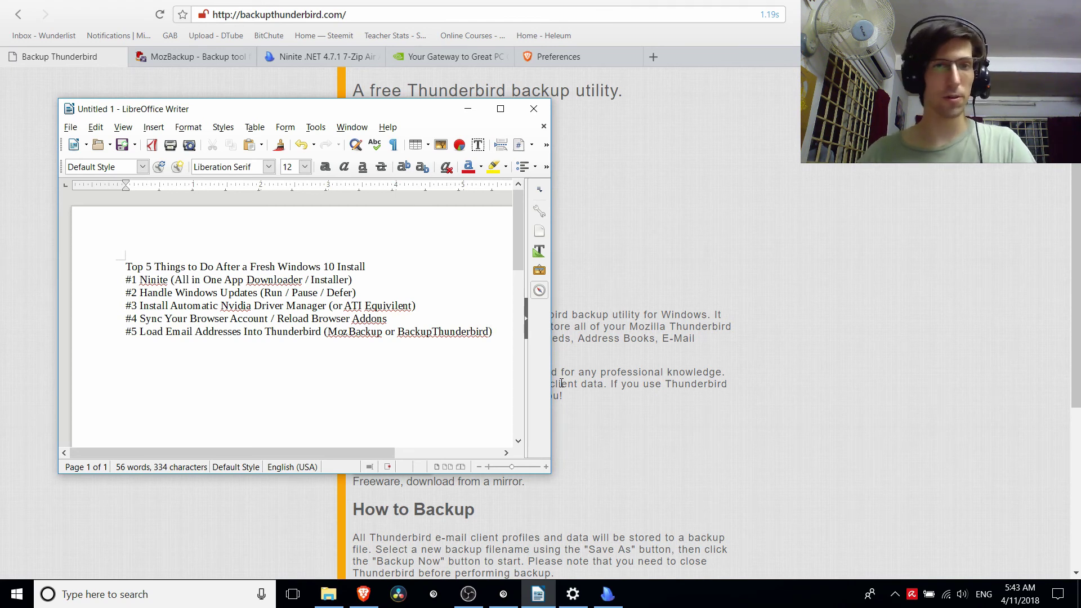
{"action": "left_click_drag", "start_coordinate": [551, 473], "coordinate": [603, 391]}
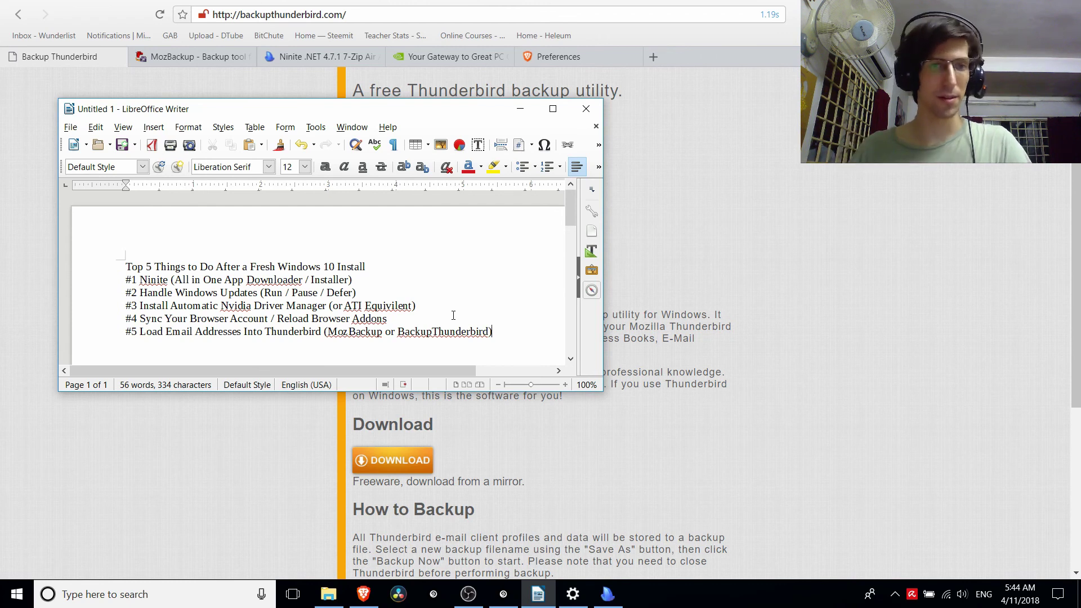
{"action": "left_click_drag", "start_coordinate": [389, 319], "coordinate": [142, 323]}
{"action": "left_click", "coordinate": [414, 323]}
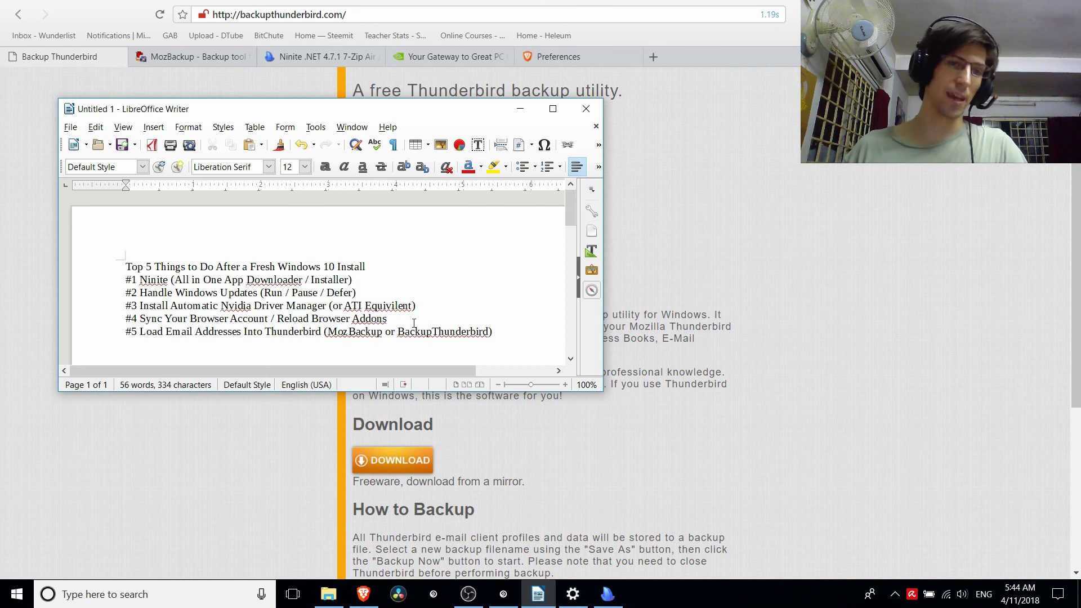